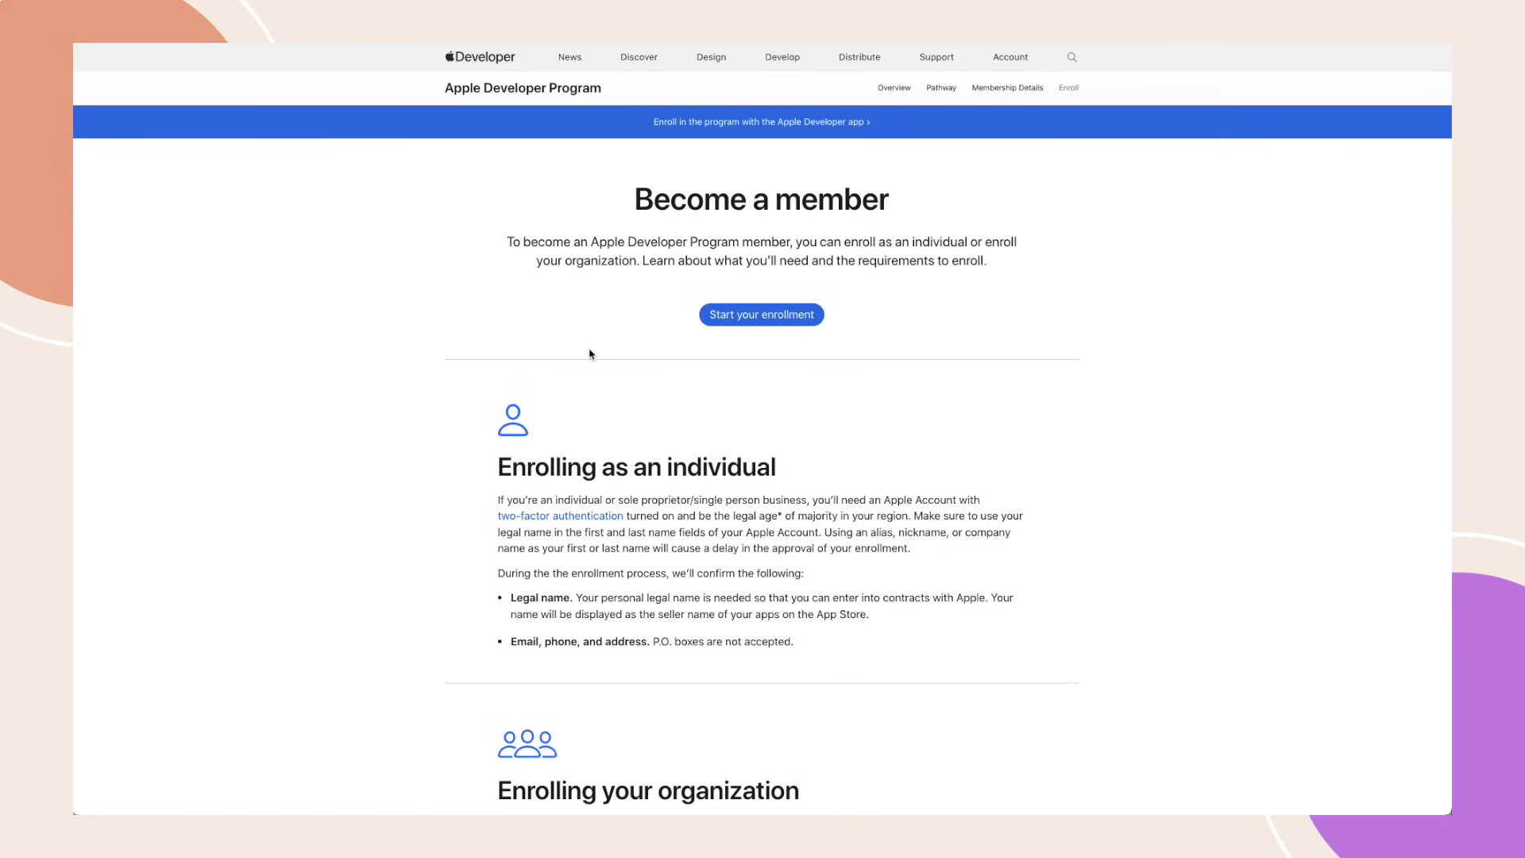
pyautogui.scroll(-5, 683, 586)
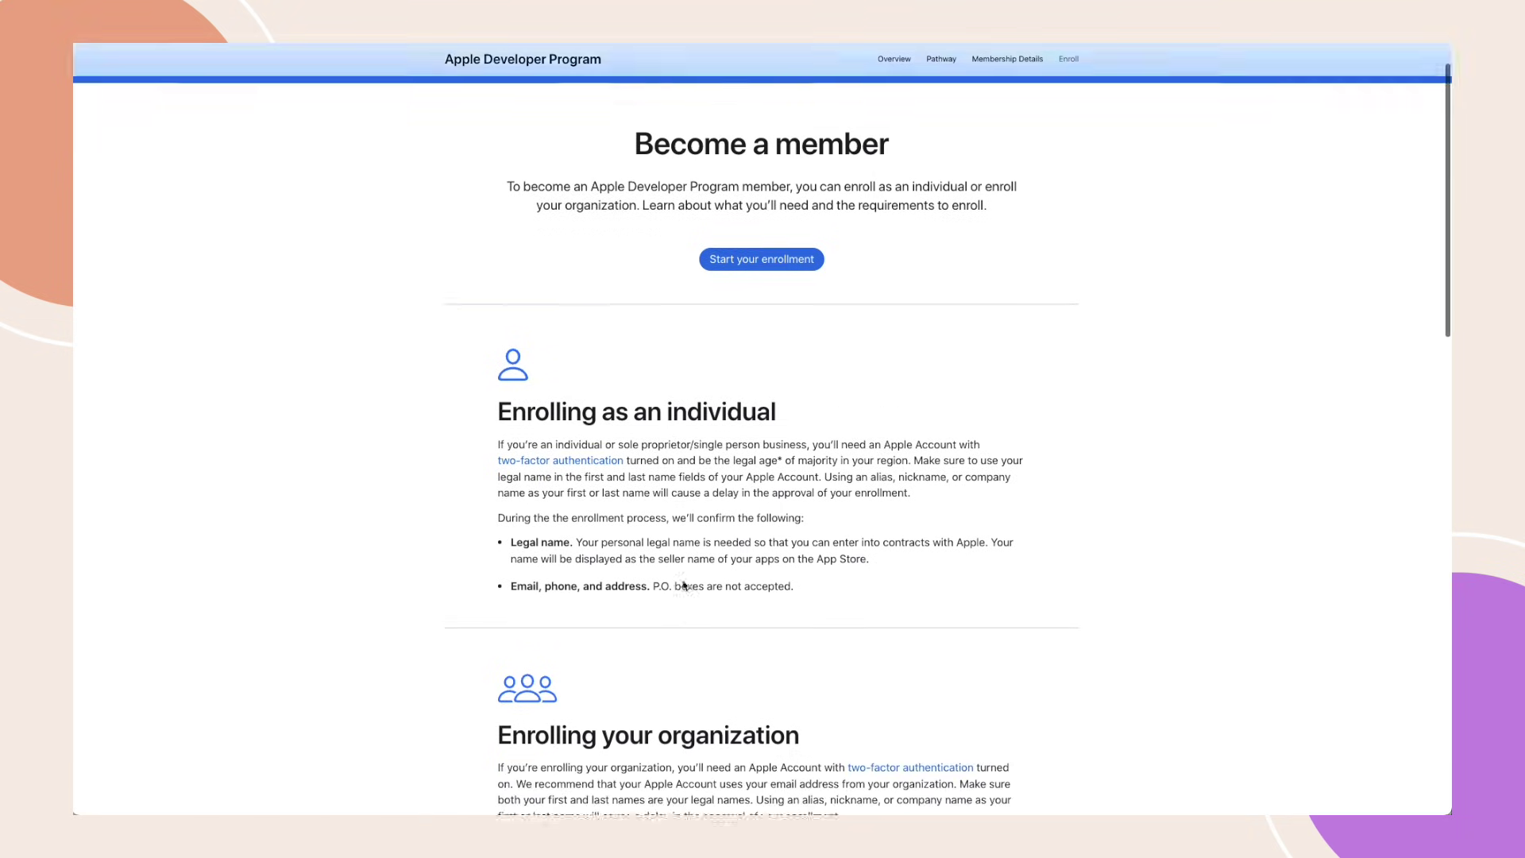
pyautogui.scroll(-1, 684, 586)
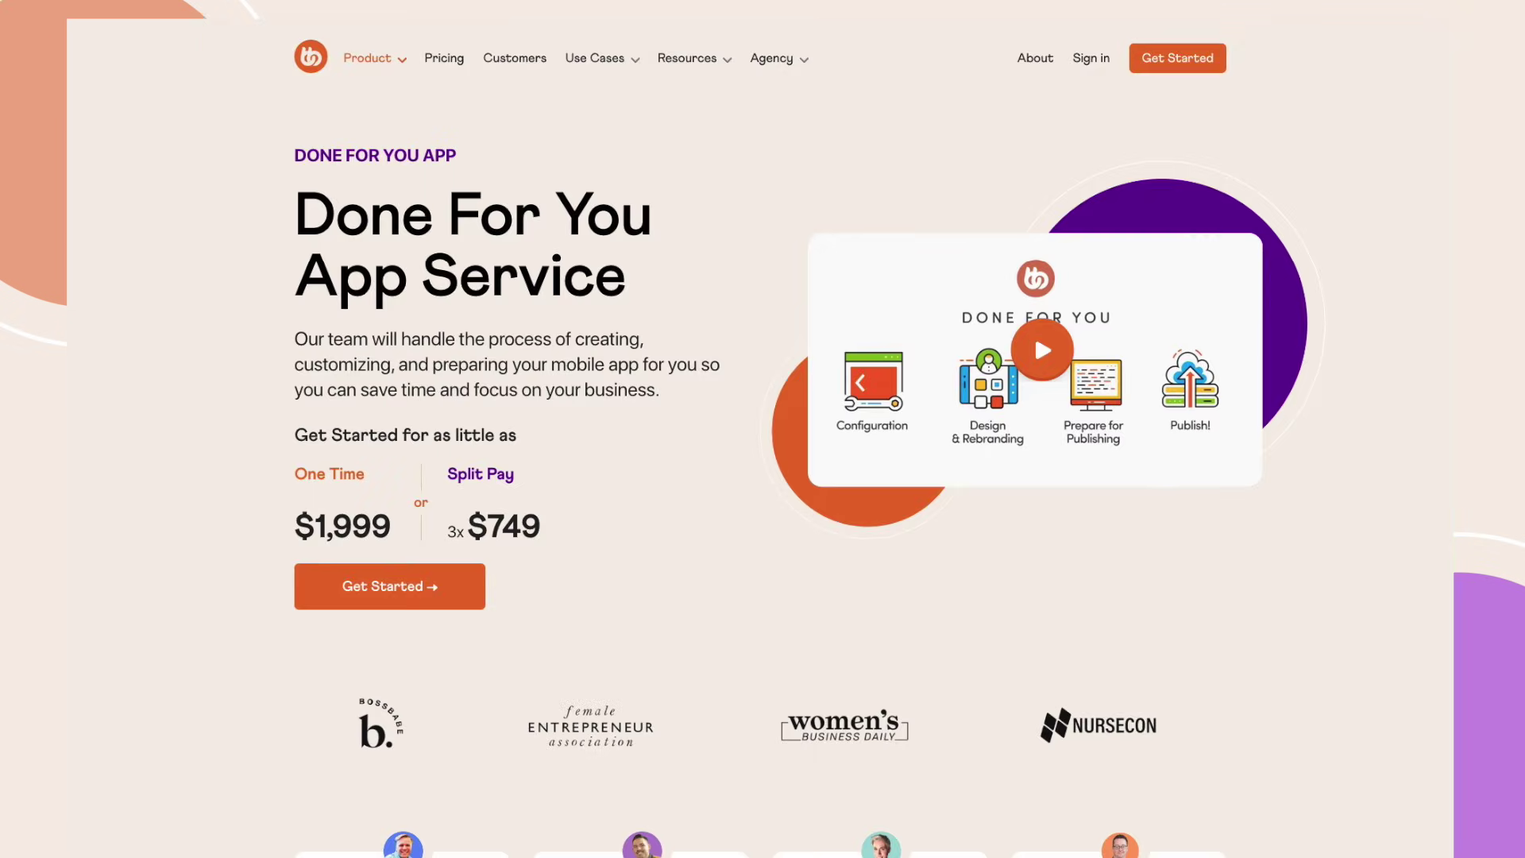
# Scroll down the BuddyBoss Done For You App Service page through pricing, testimonials and client projects.
pyautogui.scroll(-1, 762, 429)
pyautogui.scroll(-6, 762, 429)
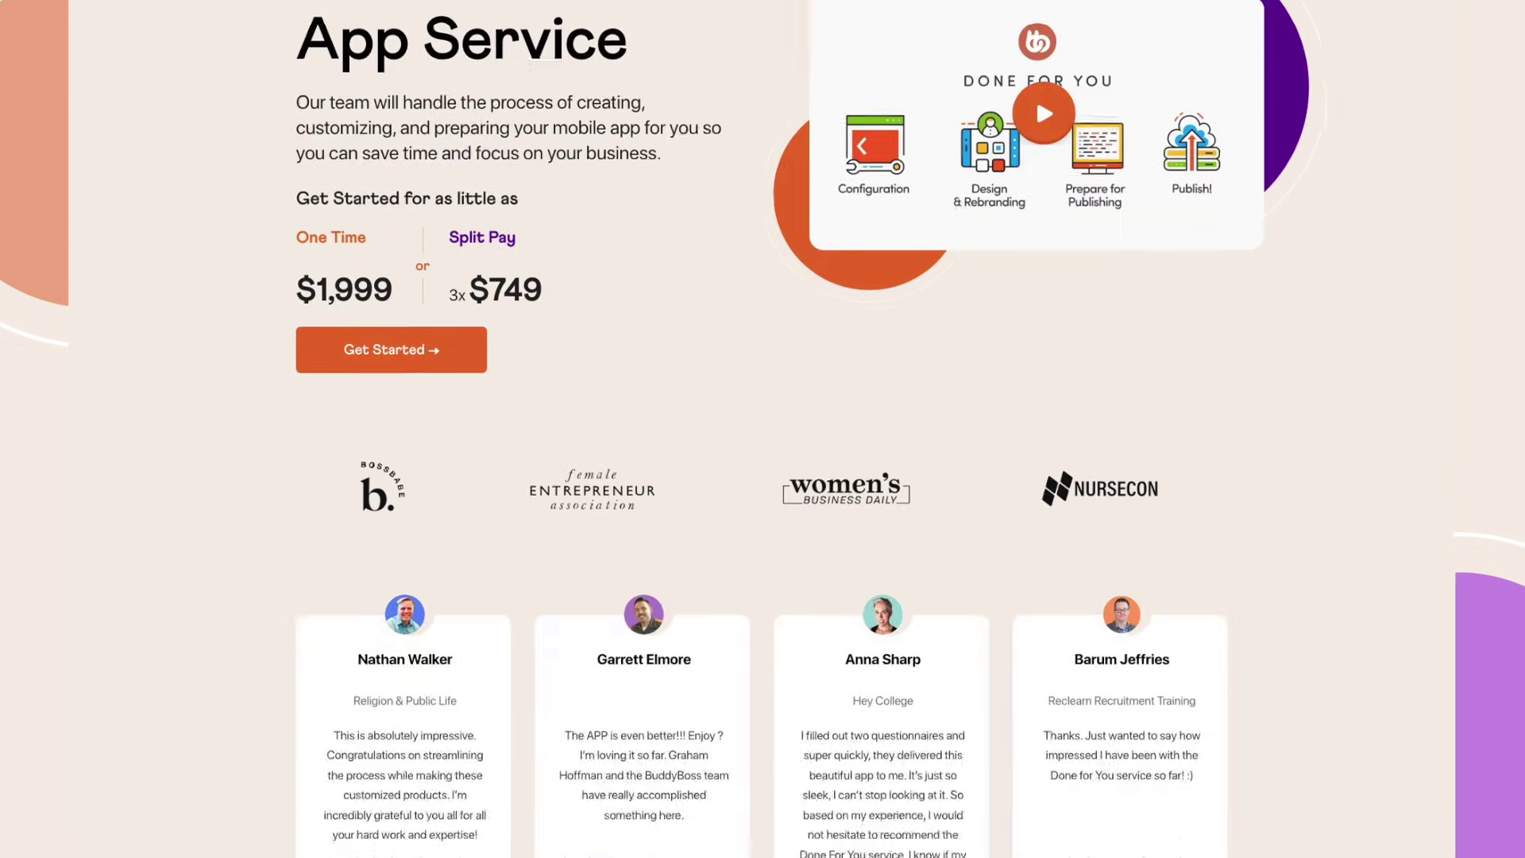
pyautogui.scroll(-8, 763, 429)
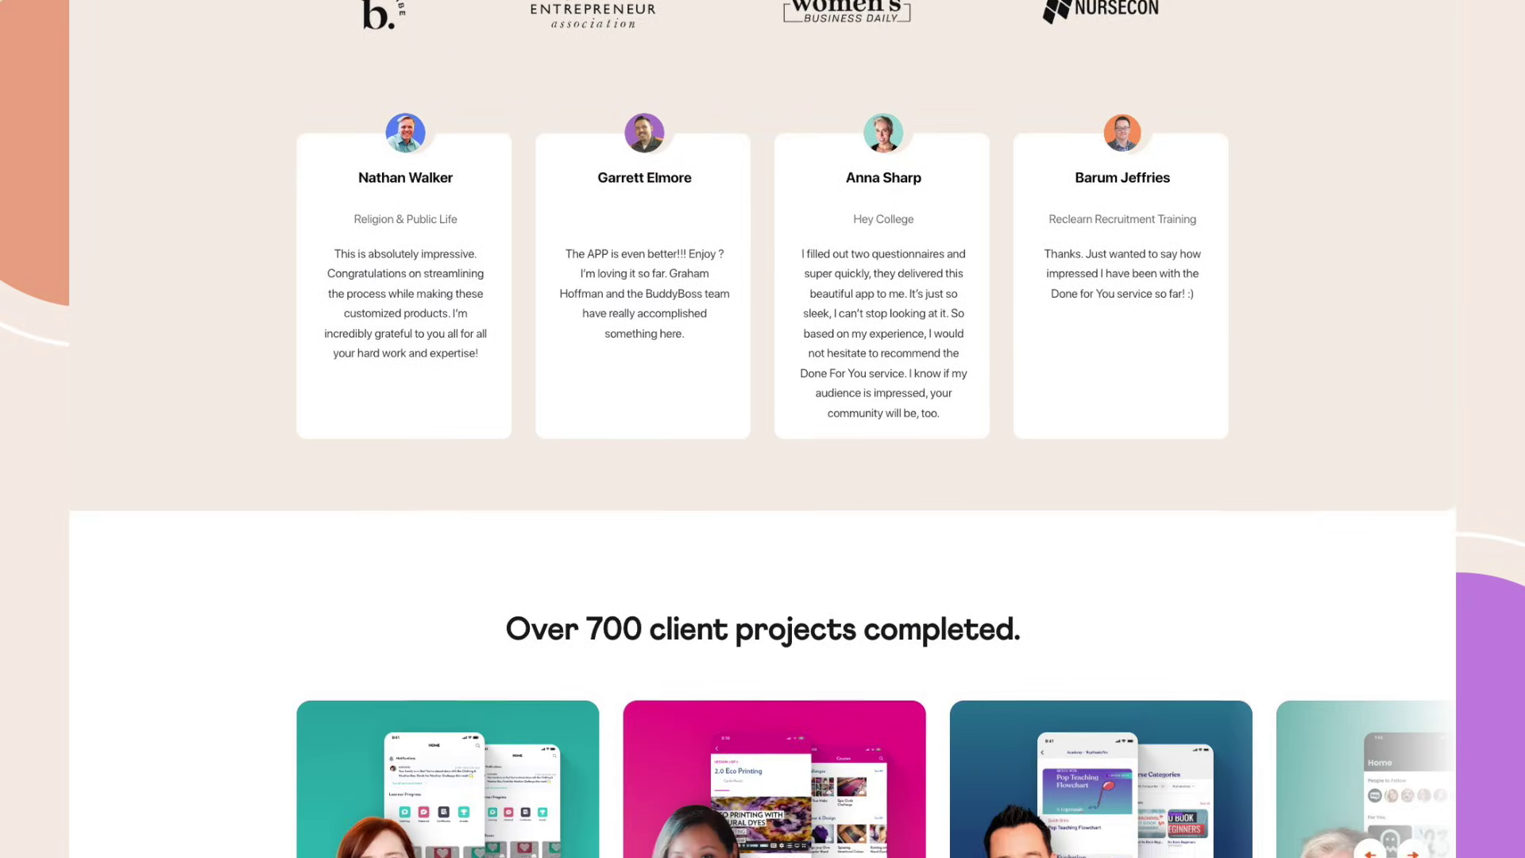
pyautogui.scroll(-9, 762, 429)
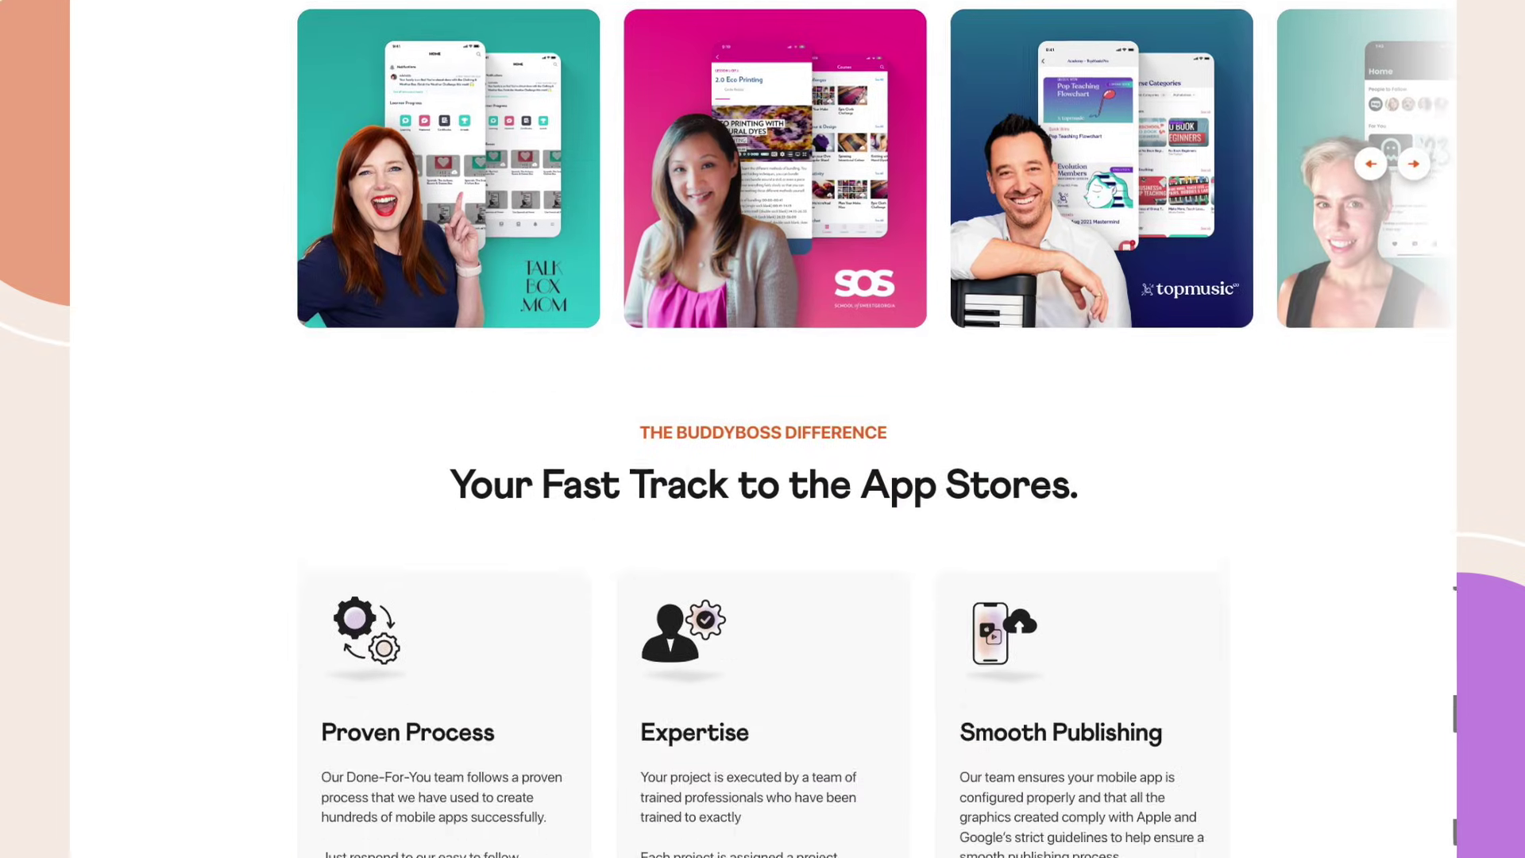
pyautogui.scroll(-7, 763, 429)
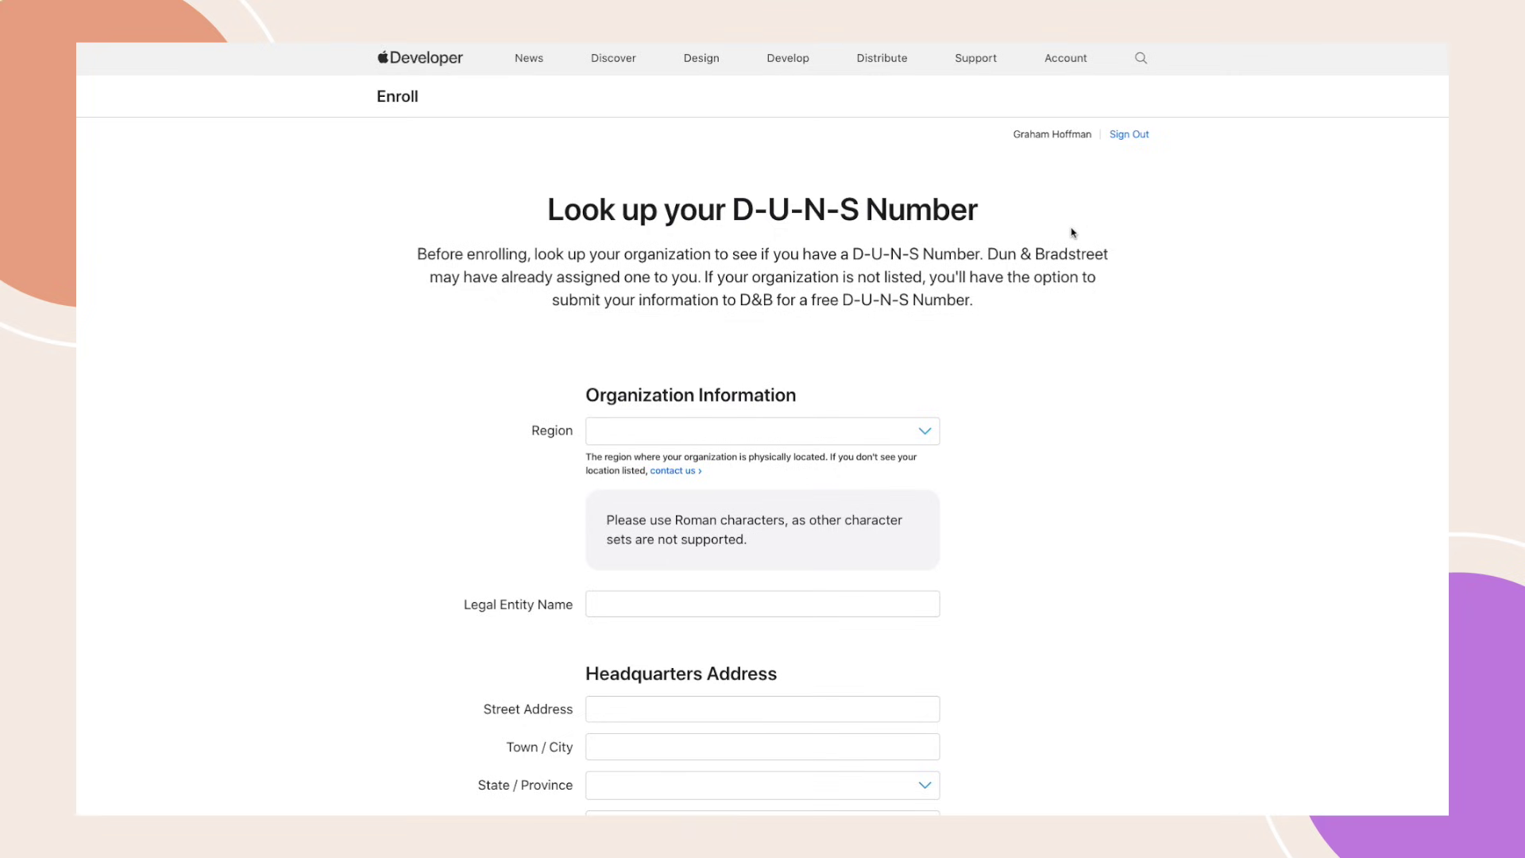
pyautogui.scroll(-1, 810, 366)
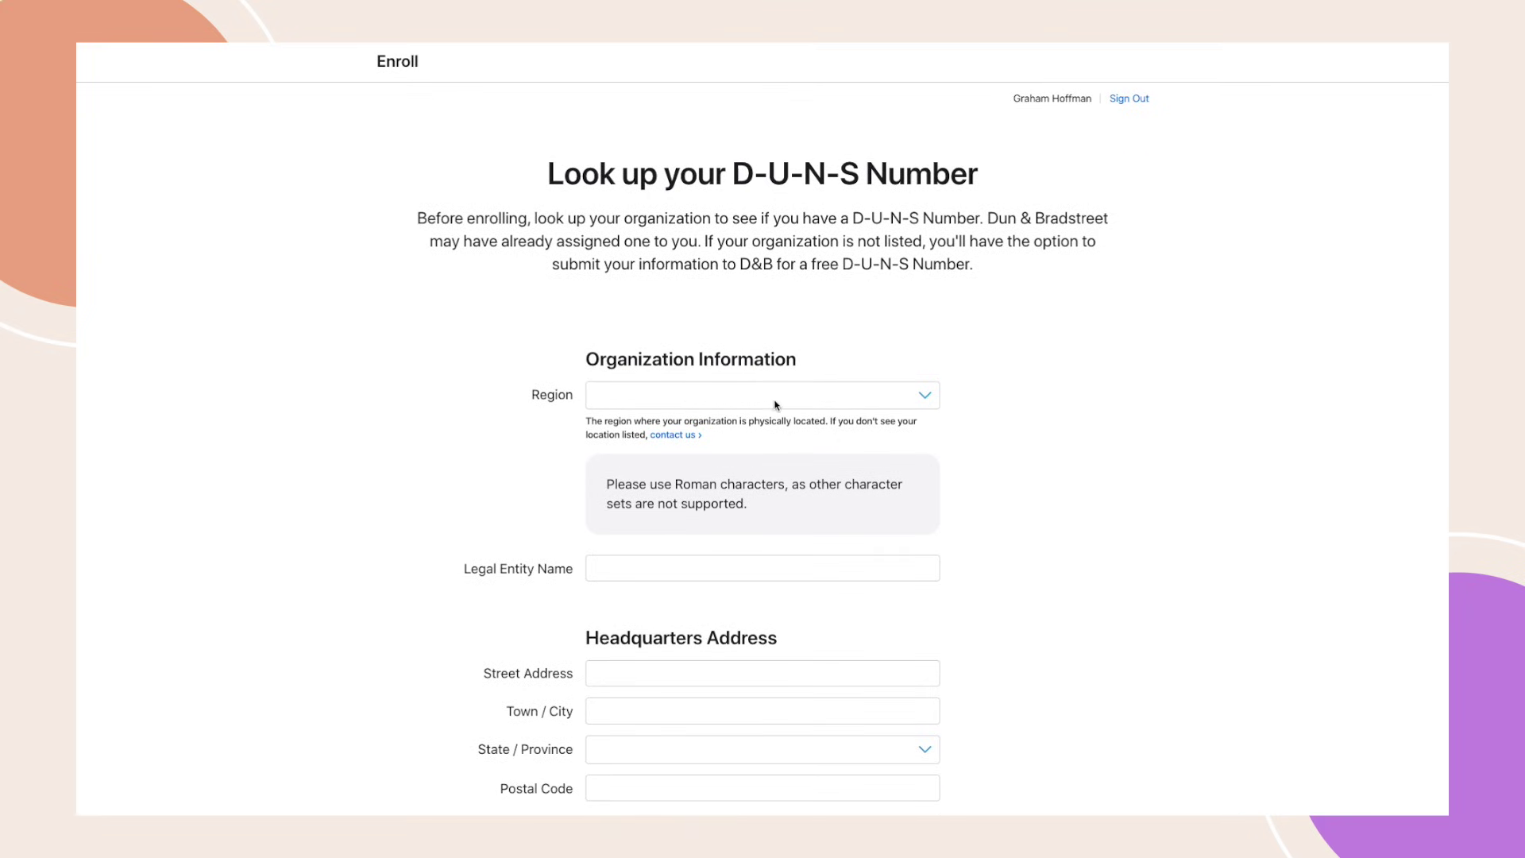
pyautogui.scroll(-2, 766, 453)
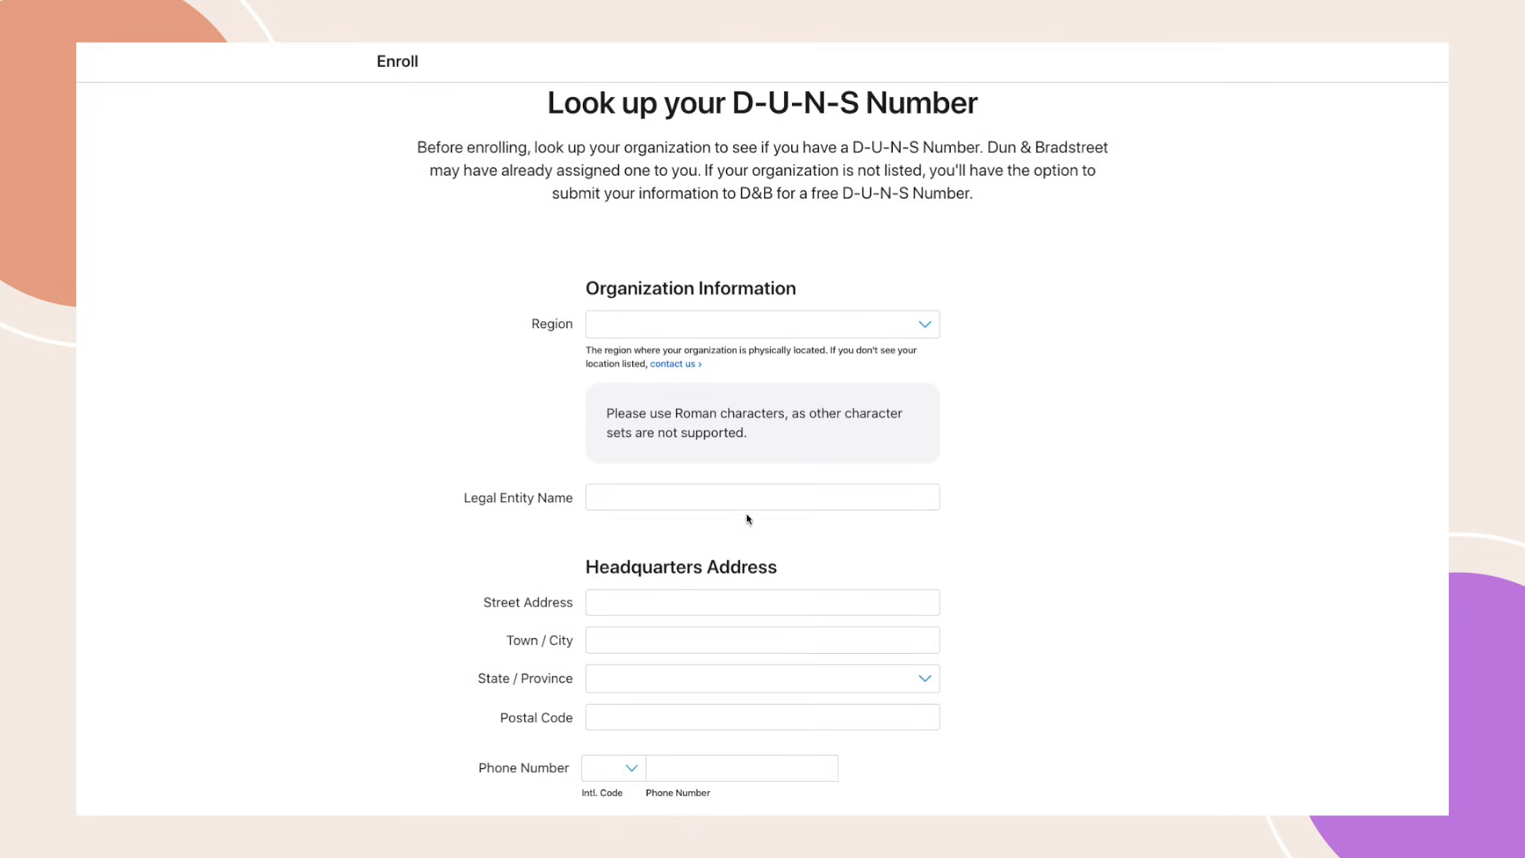
pyautogui.scroll(-3, 859, 509)
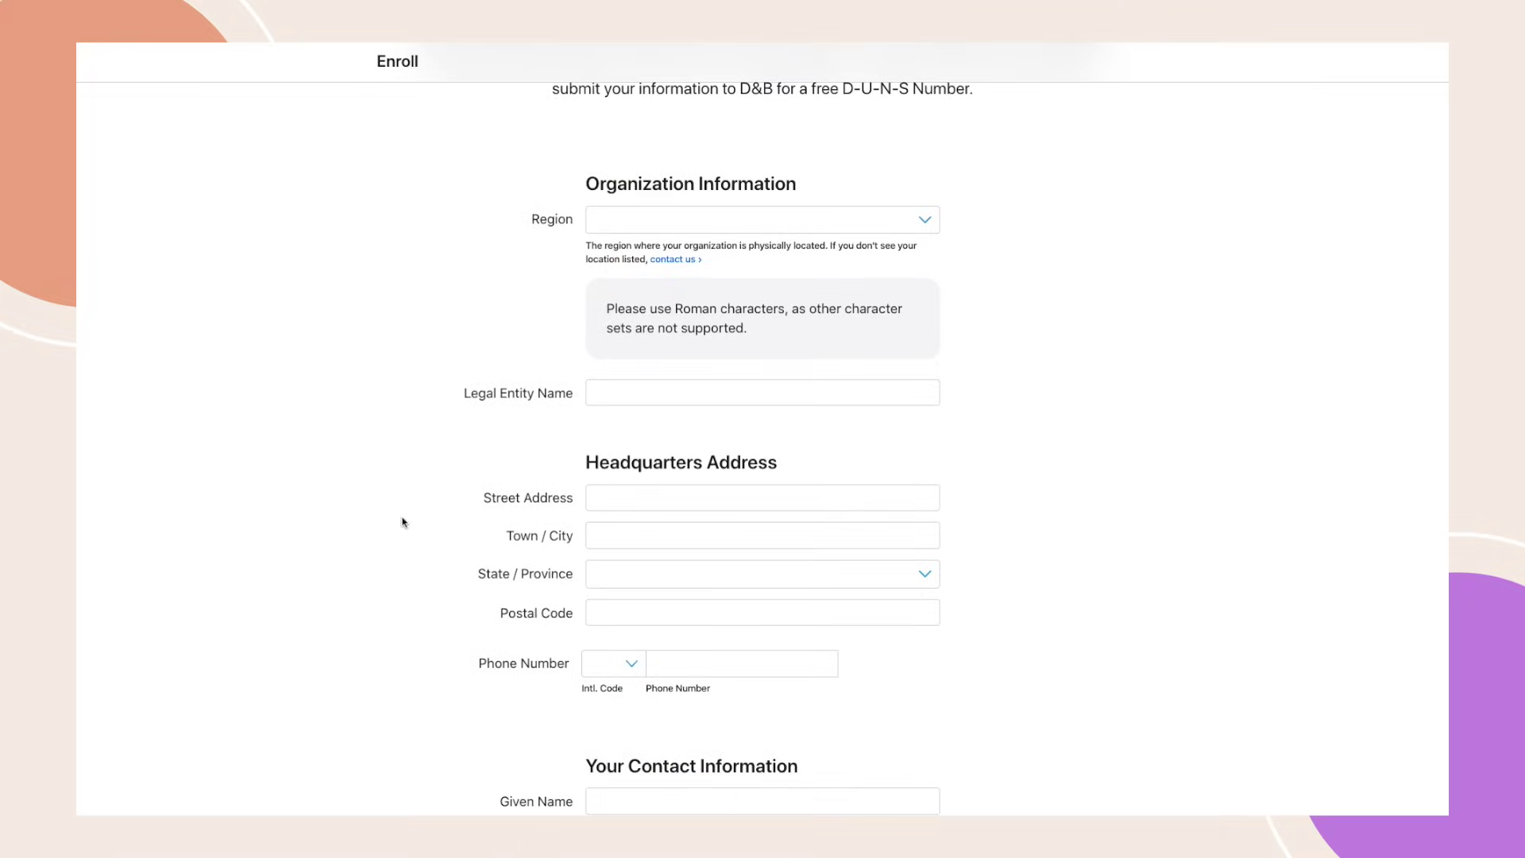
pyautogui.scroll(-8, 925, 524)
pyautogui.scroll(-3, 961, 591)
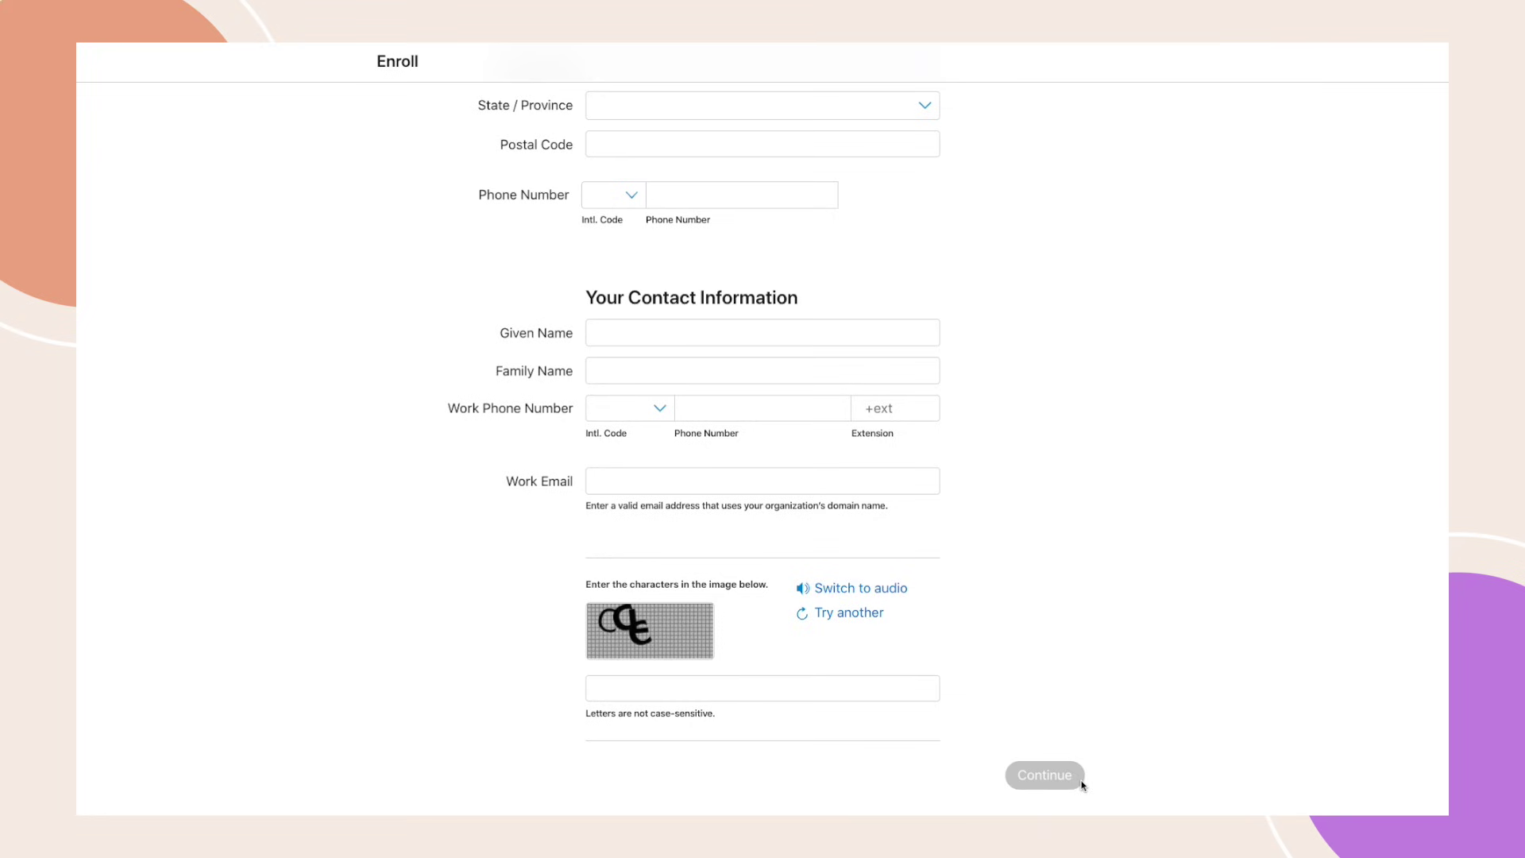
pyautogui.scroll(10, 1065, 684)
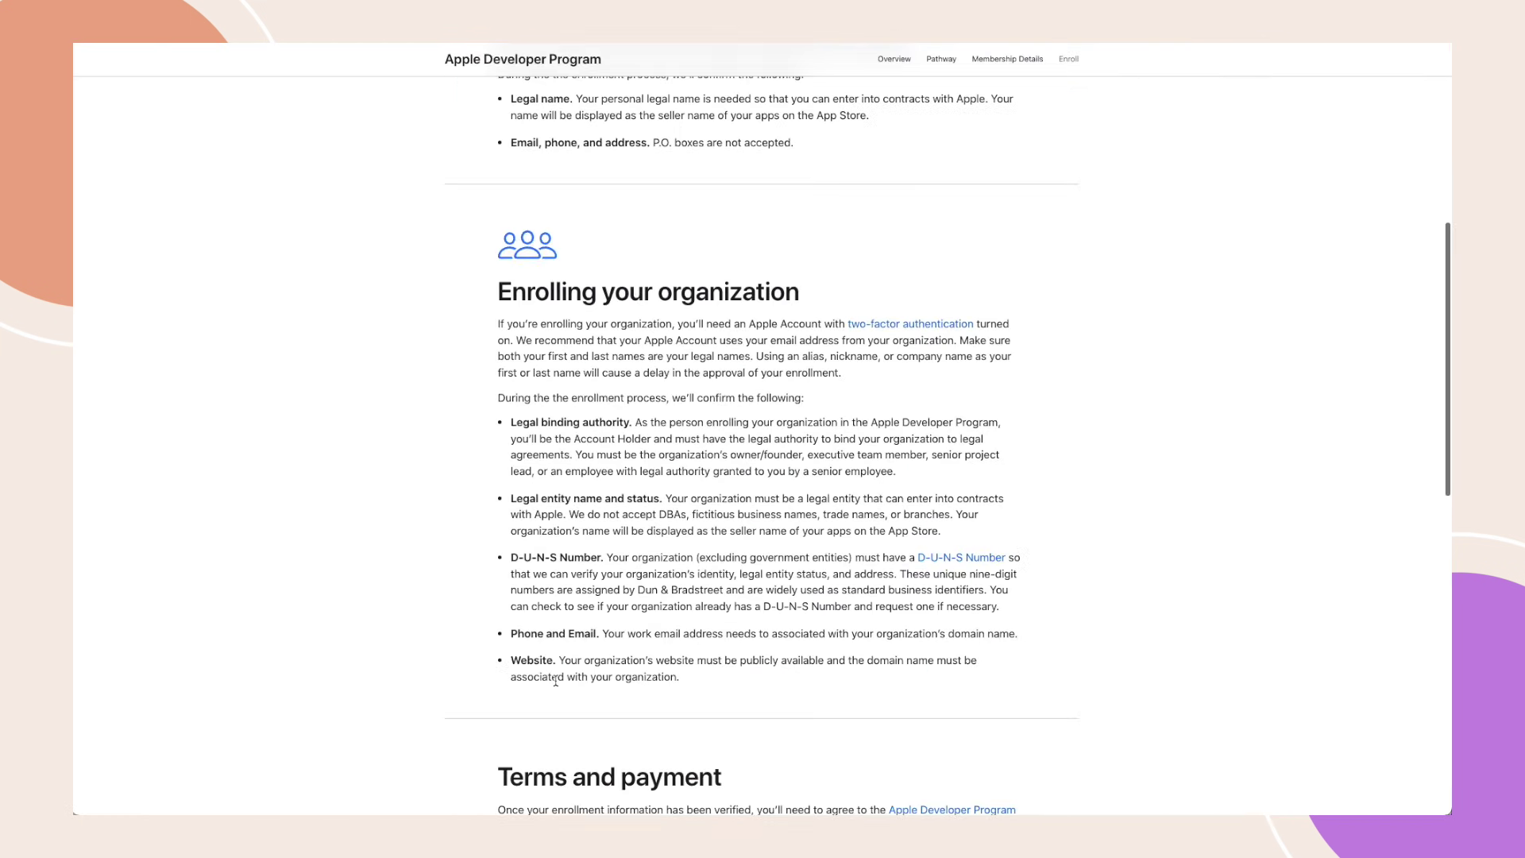
# Scroll through Enrolling your organization and Terms and payment, then back to the top.
pyautogui.scroll(-3, 555, 680)
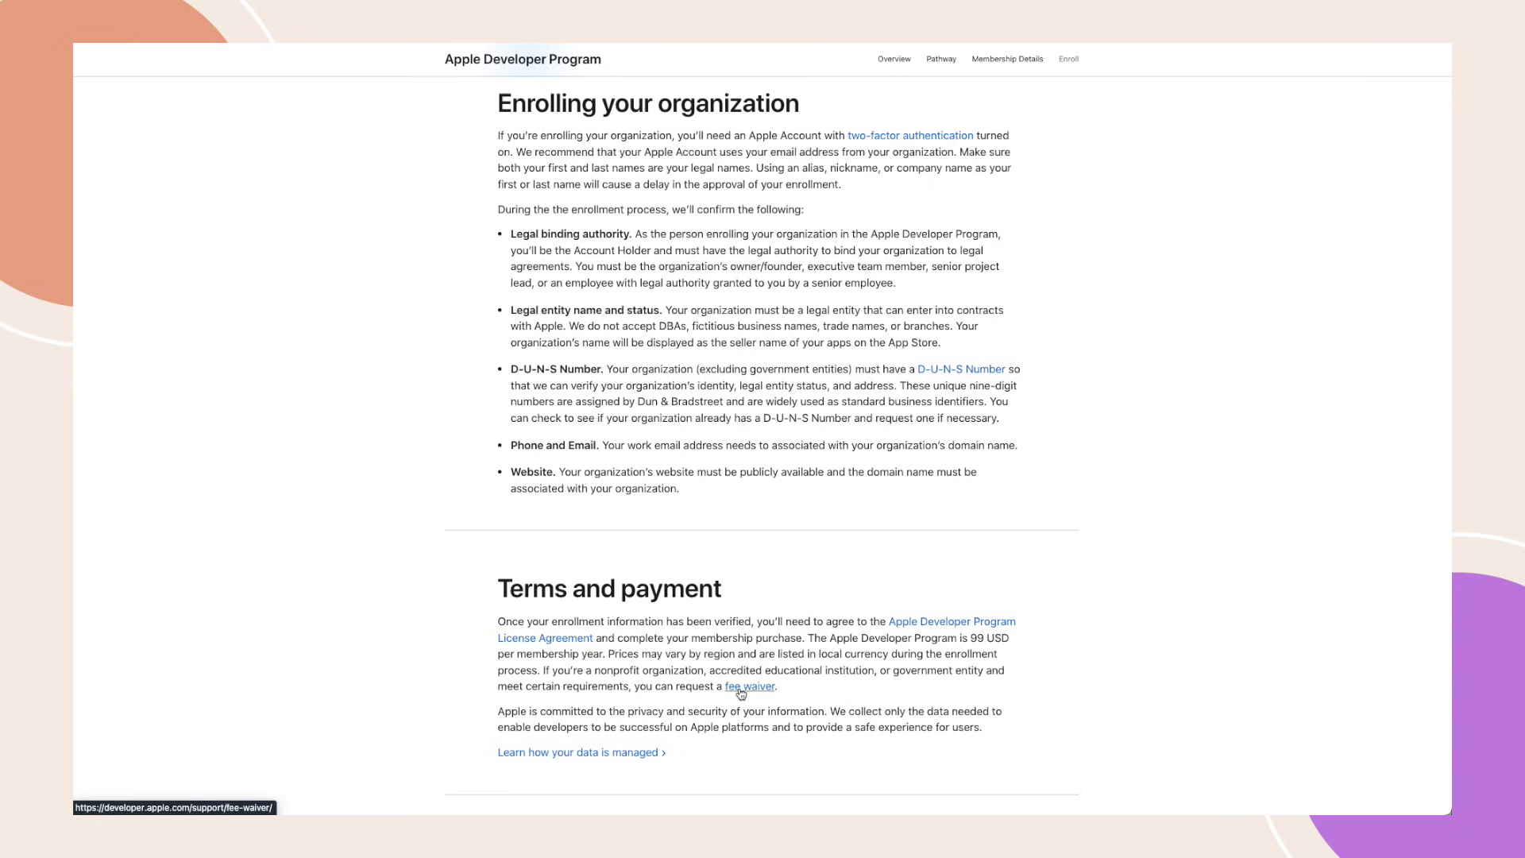
pyautogui.scroll(3, 748, 444)
pyautogui.scroll(5, 747, 444)
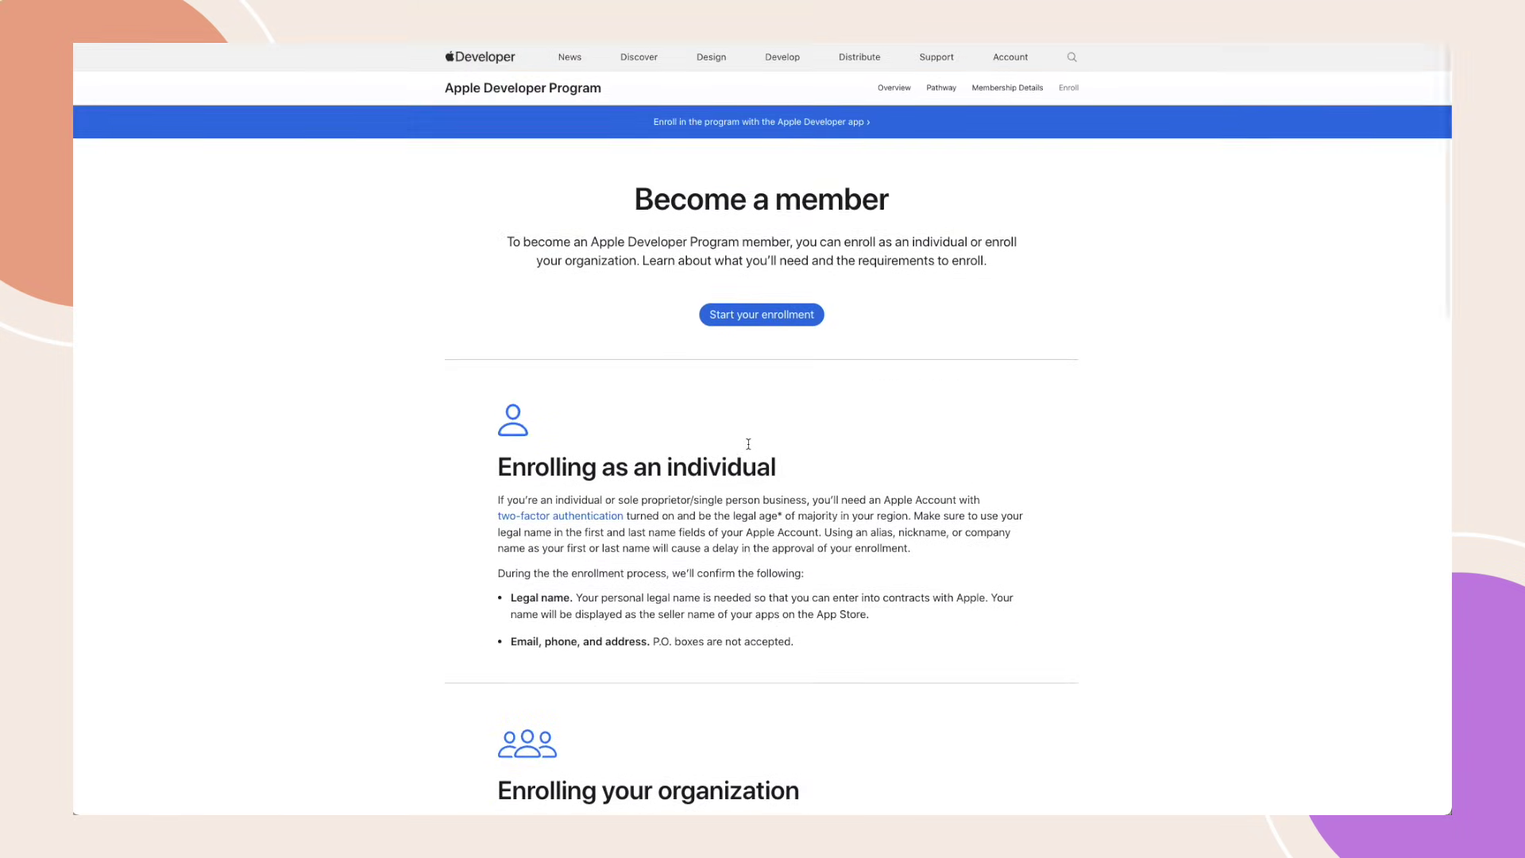
# Start the developer program enrollment and sign in with the Apple Account credentials.
pyautogui.click(767, 322)
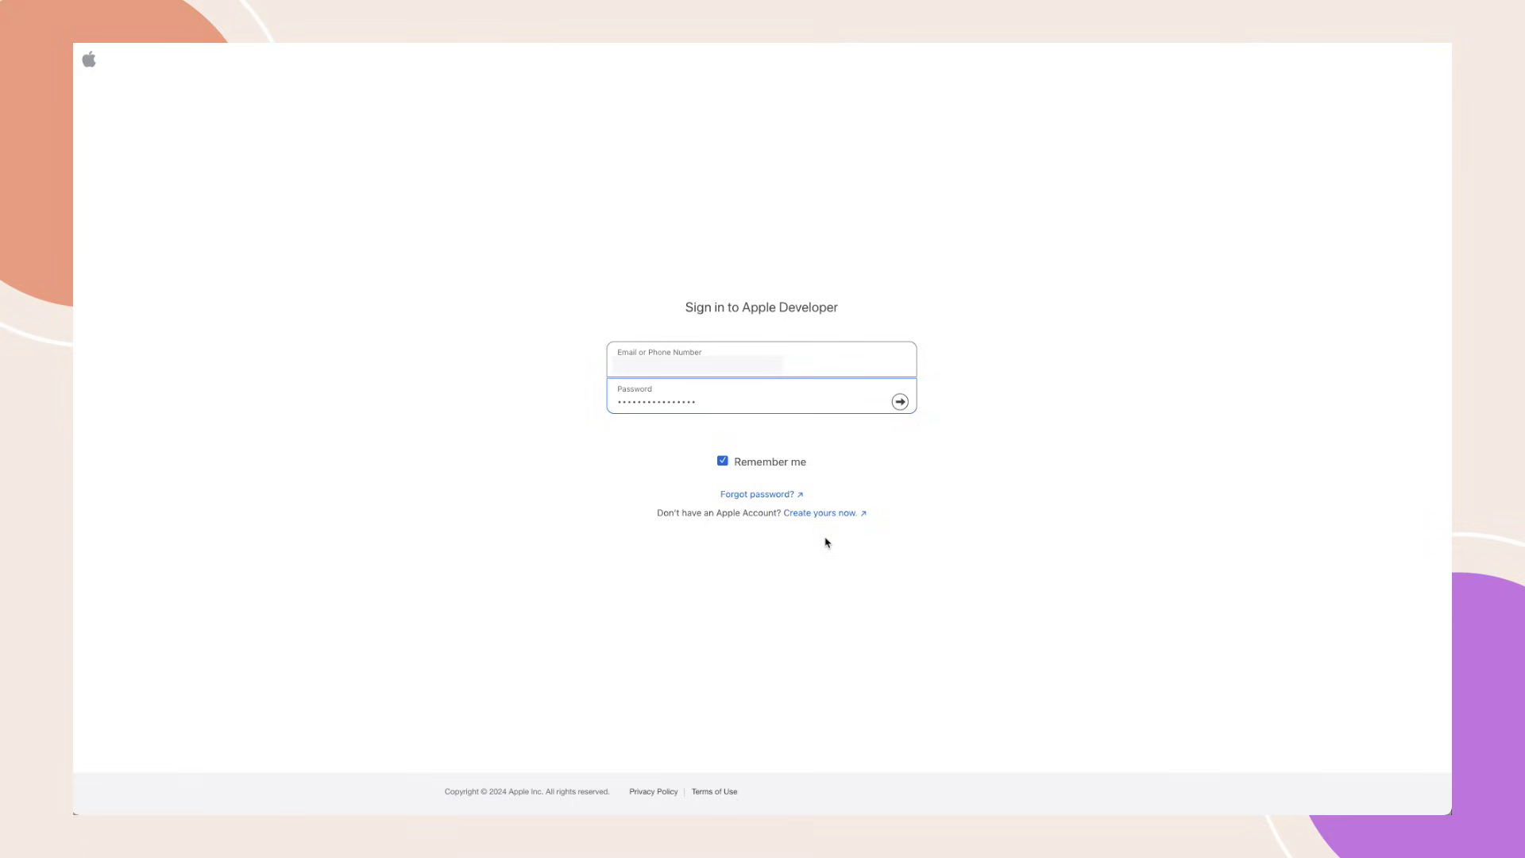
pyautogui.click(900, 401)
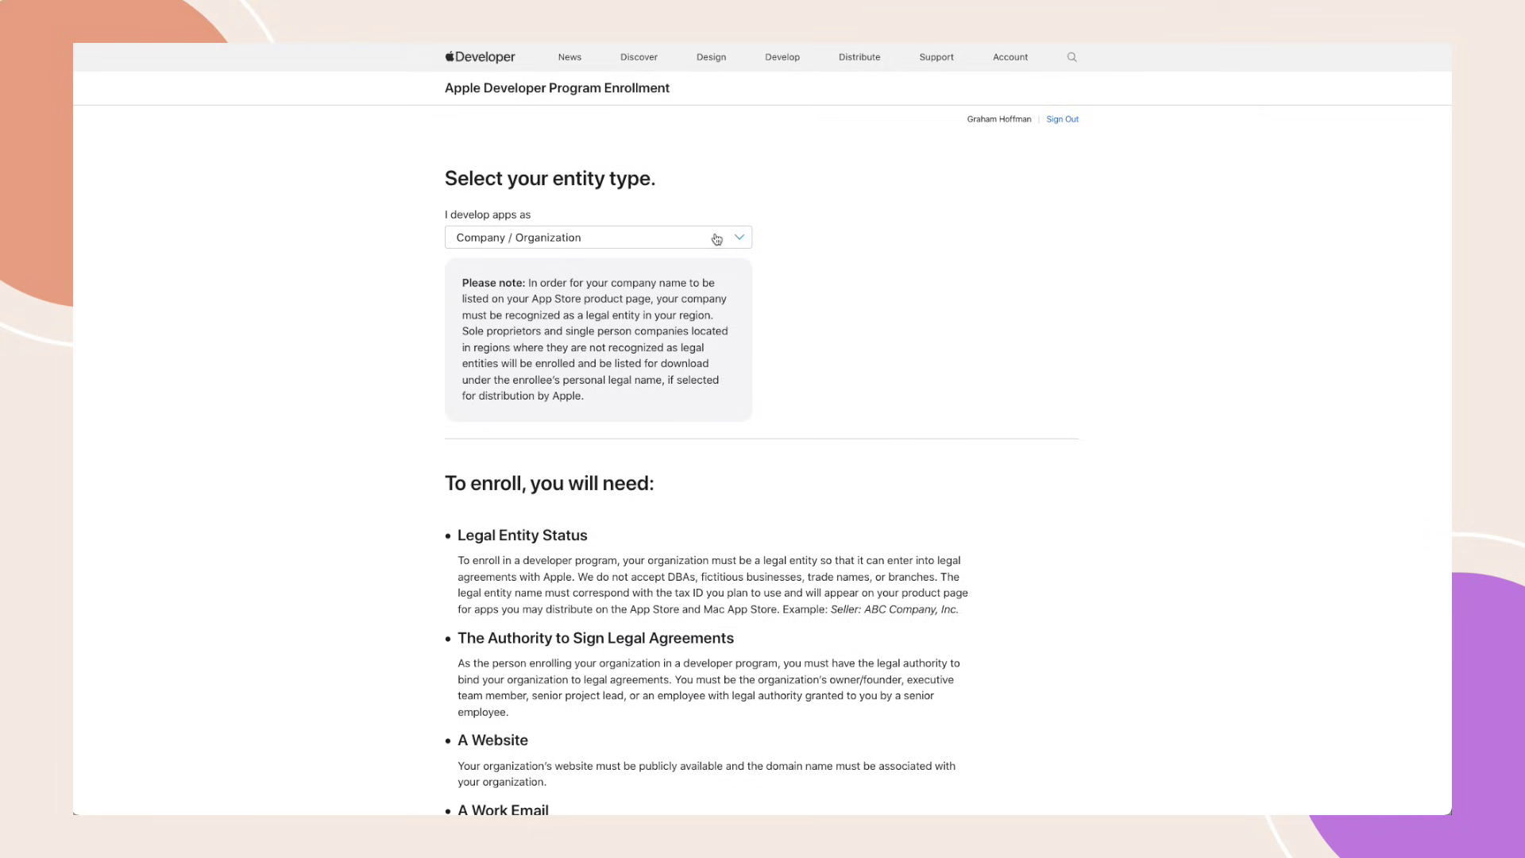
pyautogui.click(738, 244)
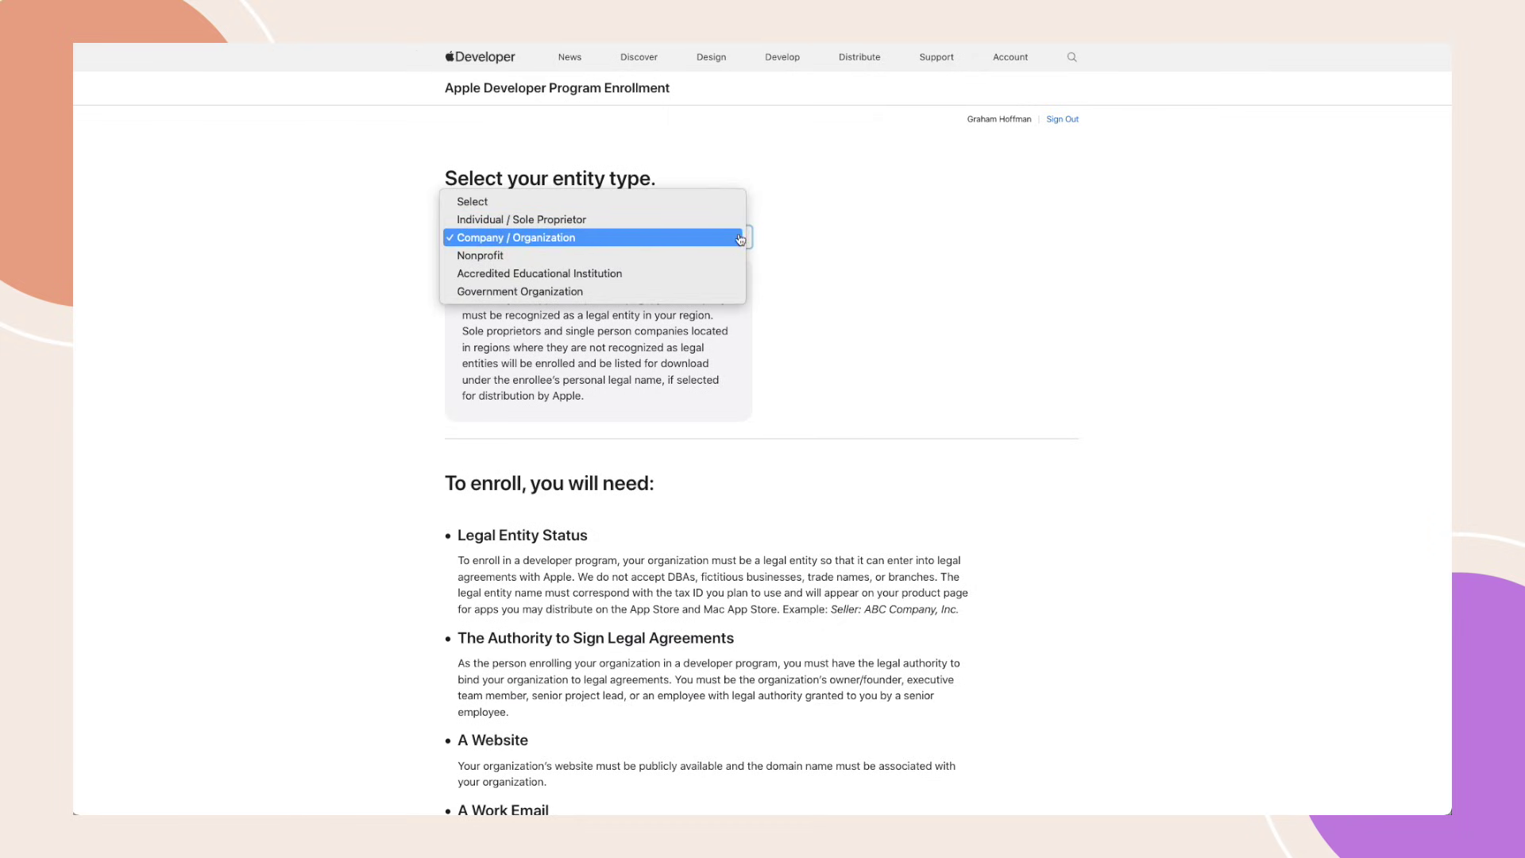
pyautogui.click(729, 242)
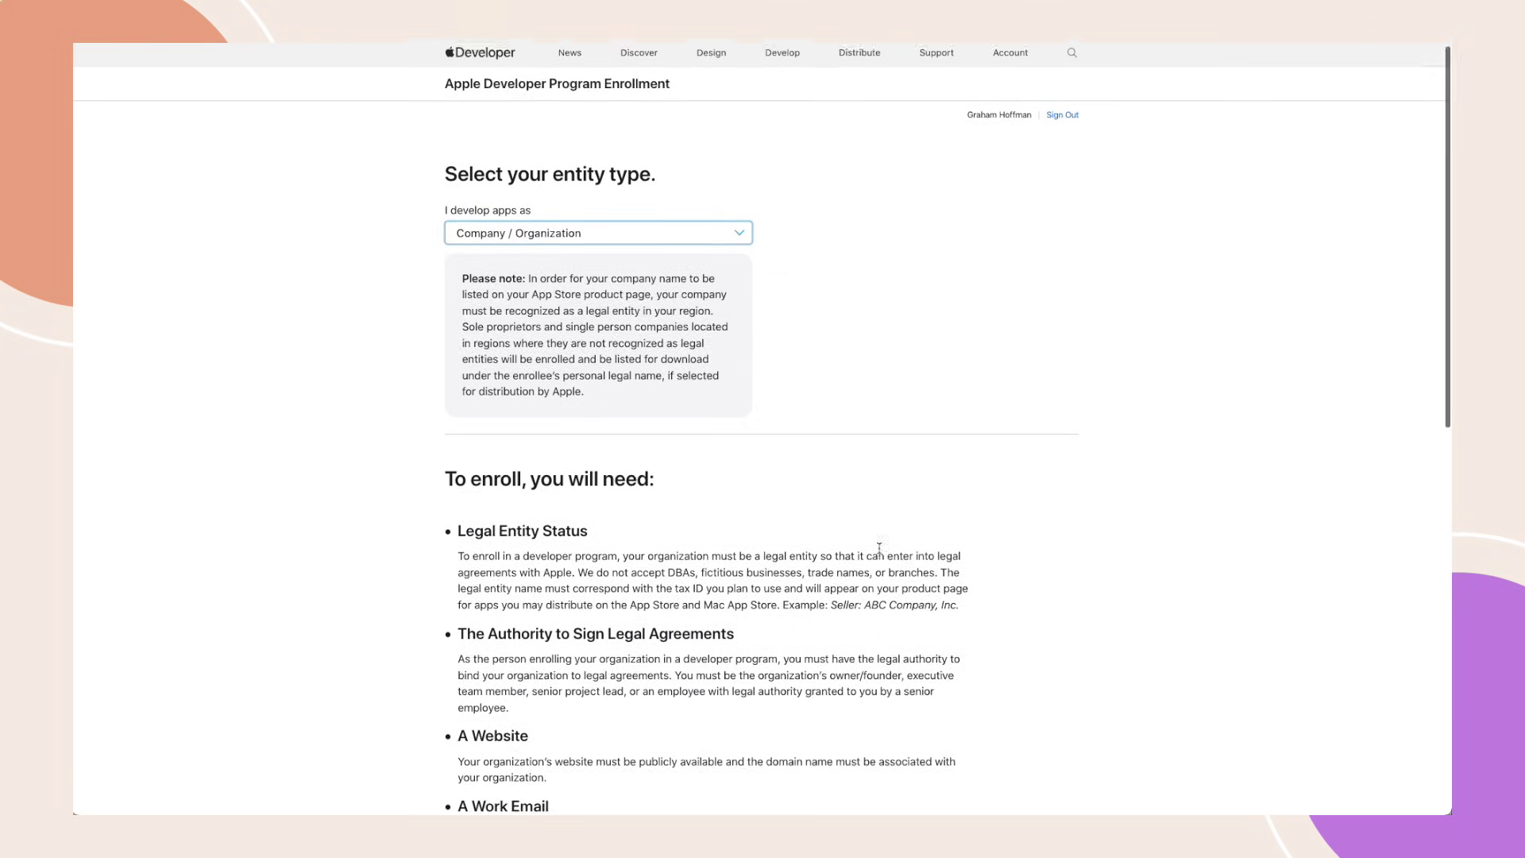
pyautogui.scroll(-5, 877, 548)
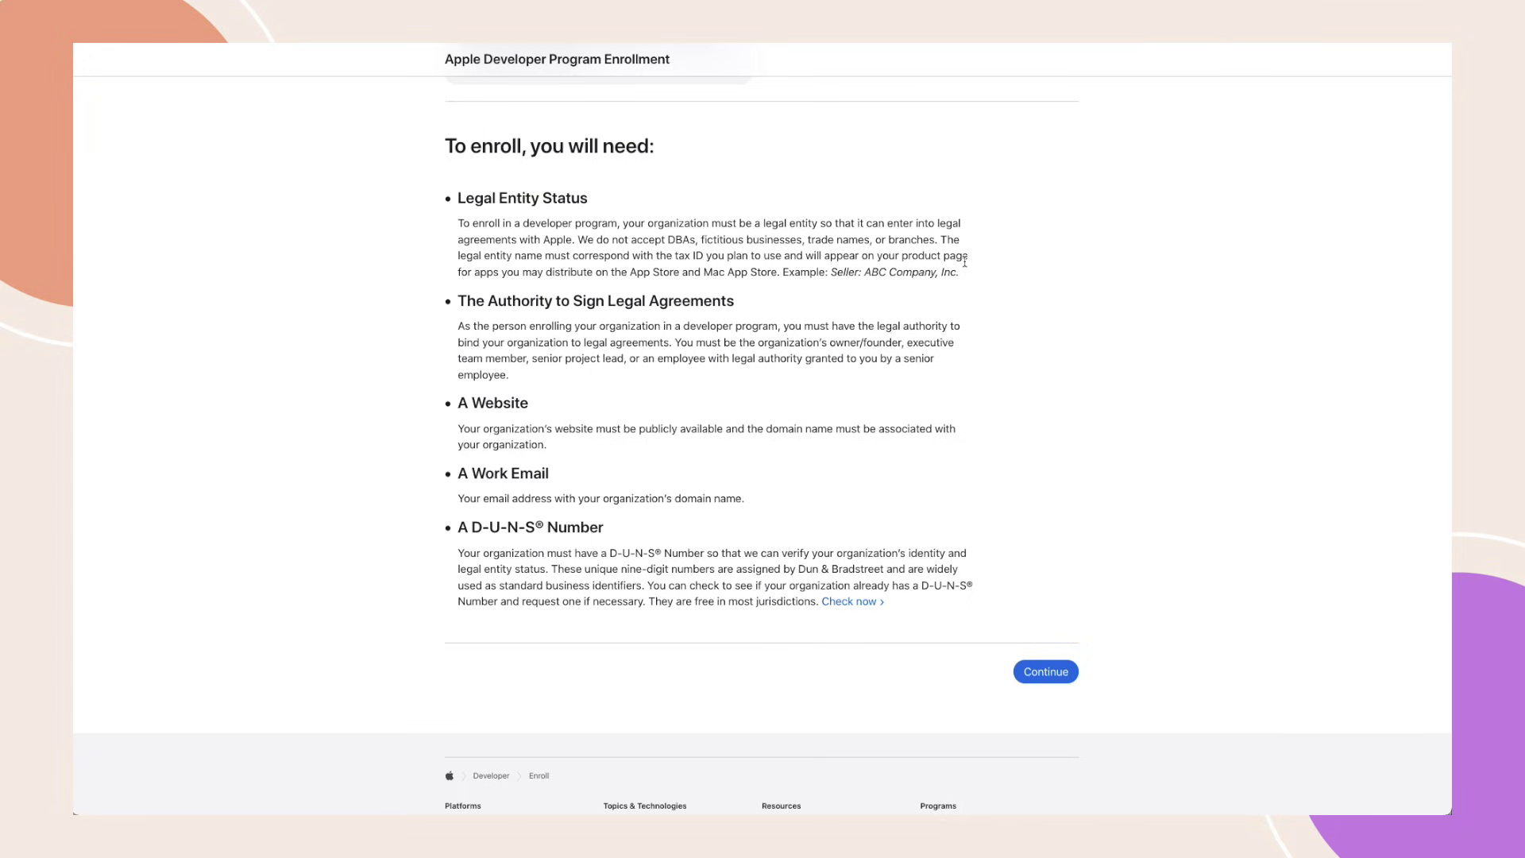
pyautogui.click(1046, 670)
# Enter the legal entity name 'BuddyBoss LLC' and paste the organization's D-U-N-S number.
pyautogui.click(1044, 669)
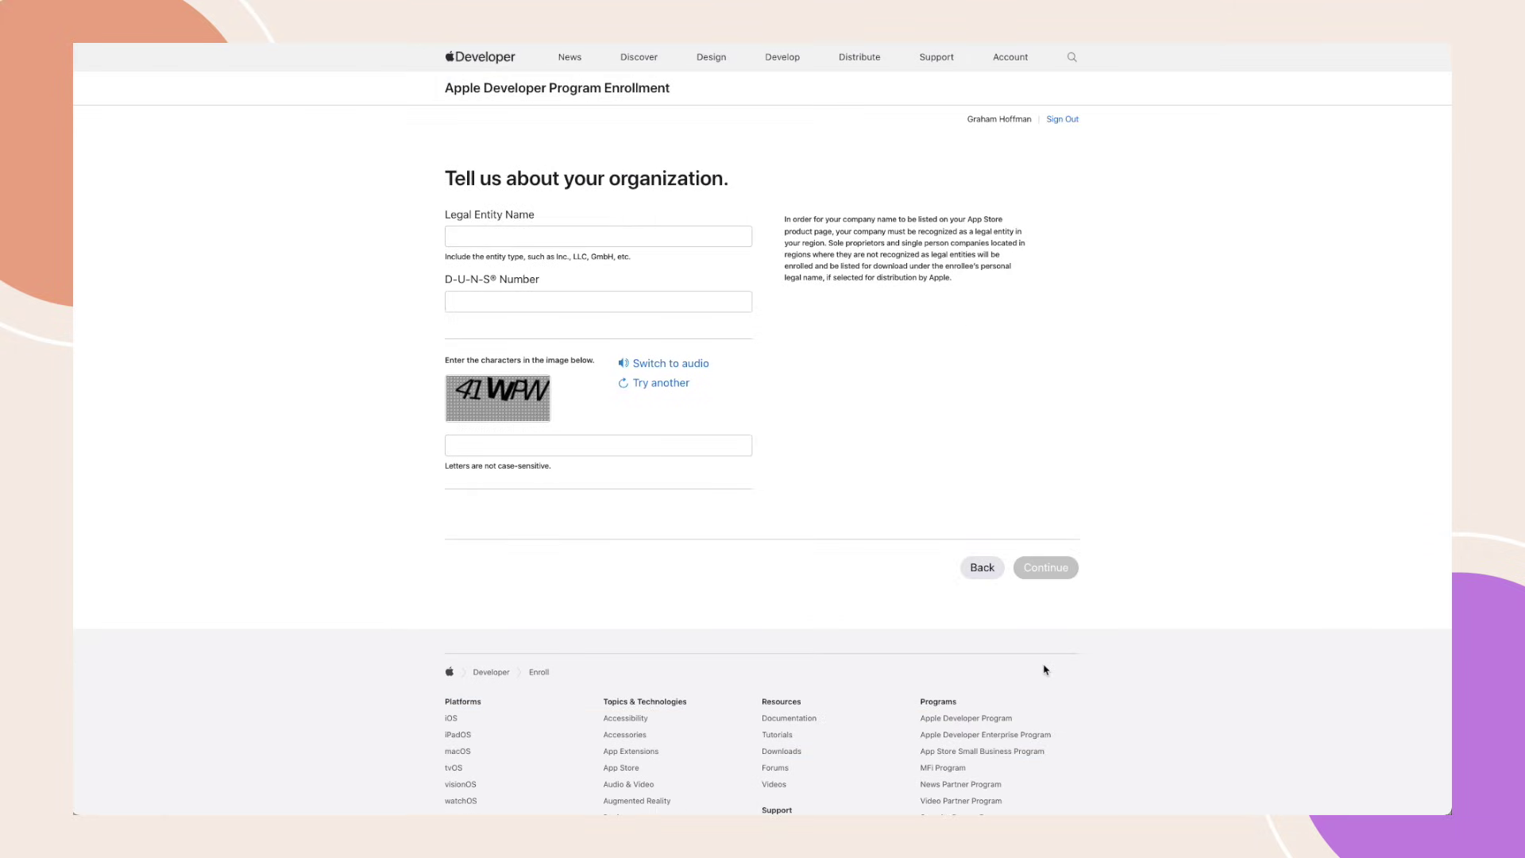
pyautogui.click(485, 234)
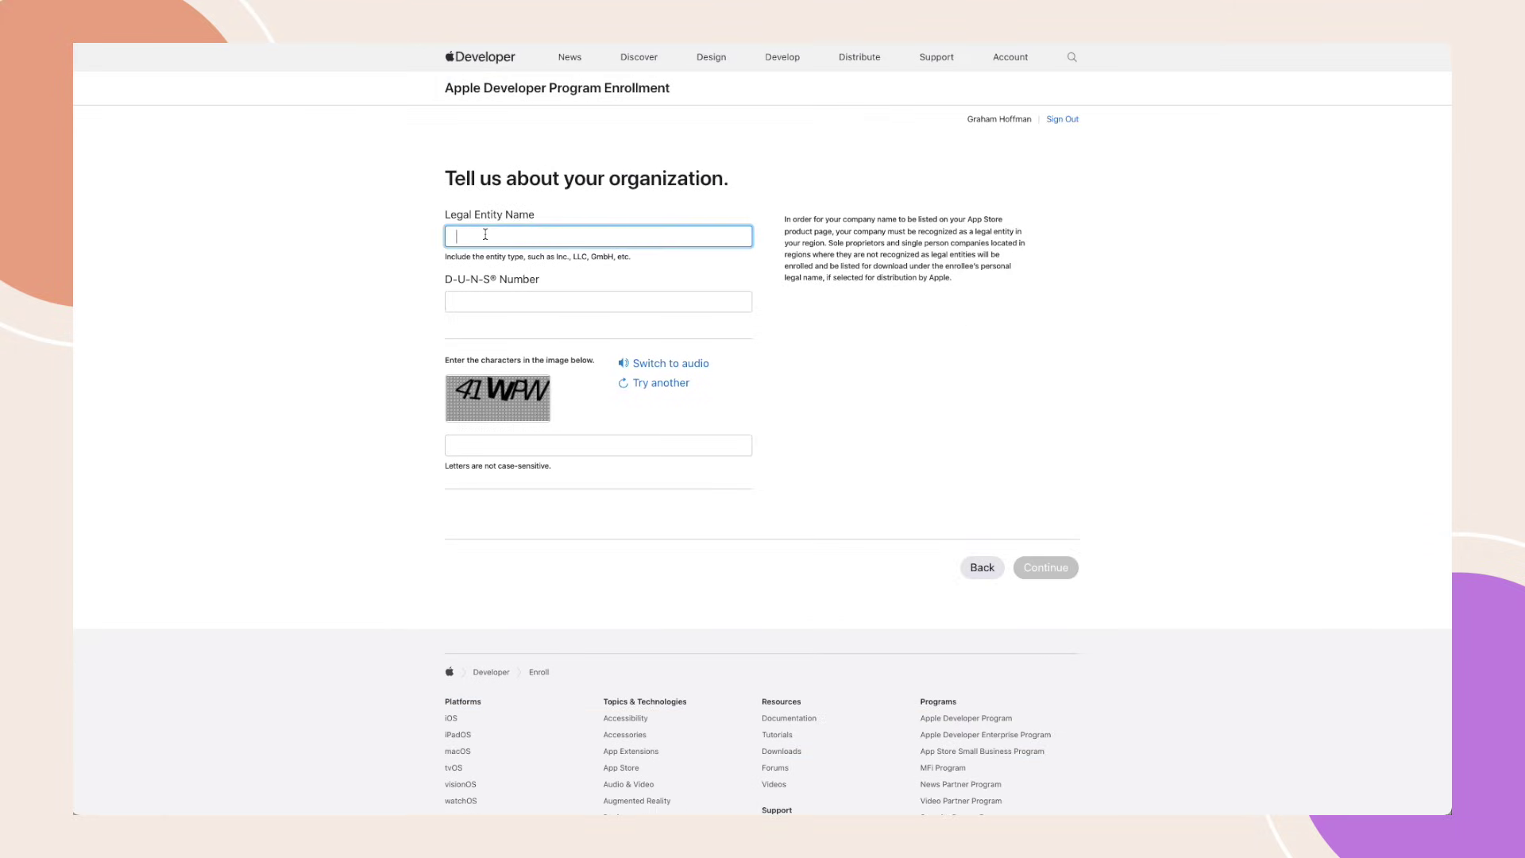
pyautogui.write('BuddyBoss LLC')
pyautogui.click(463, 294)
pyautogui.press('super+v')
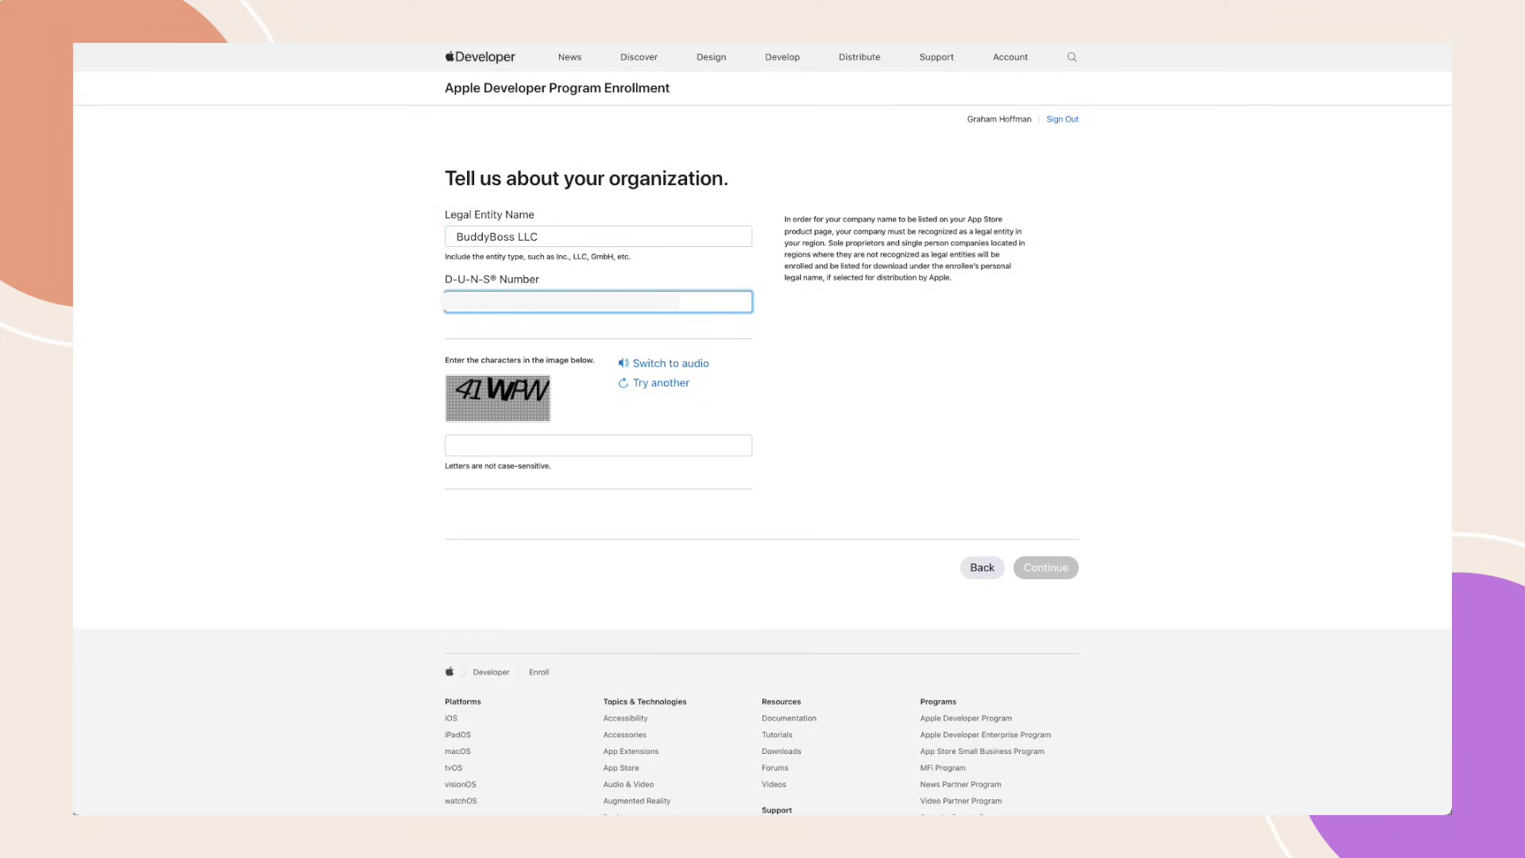
# Enter the image verification characters and submit the organization details.
pyautogui.click(485, 451)
pyautogui.write('41WPW')
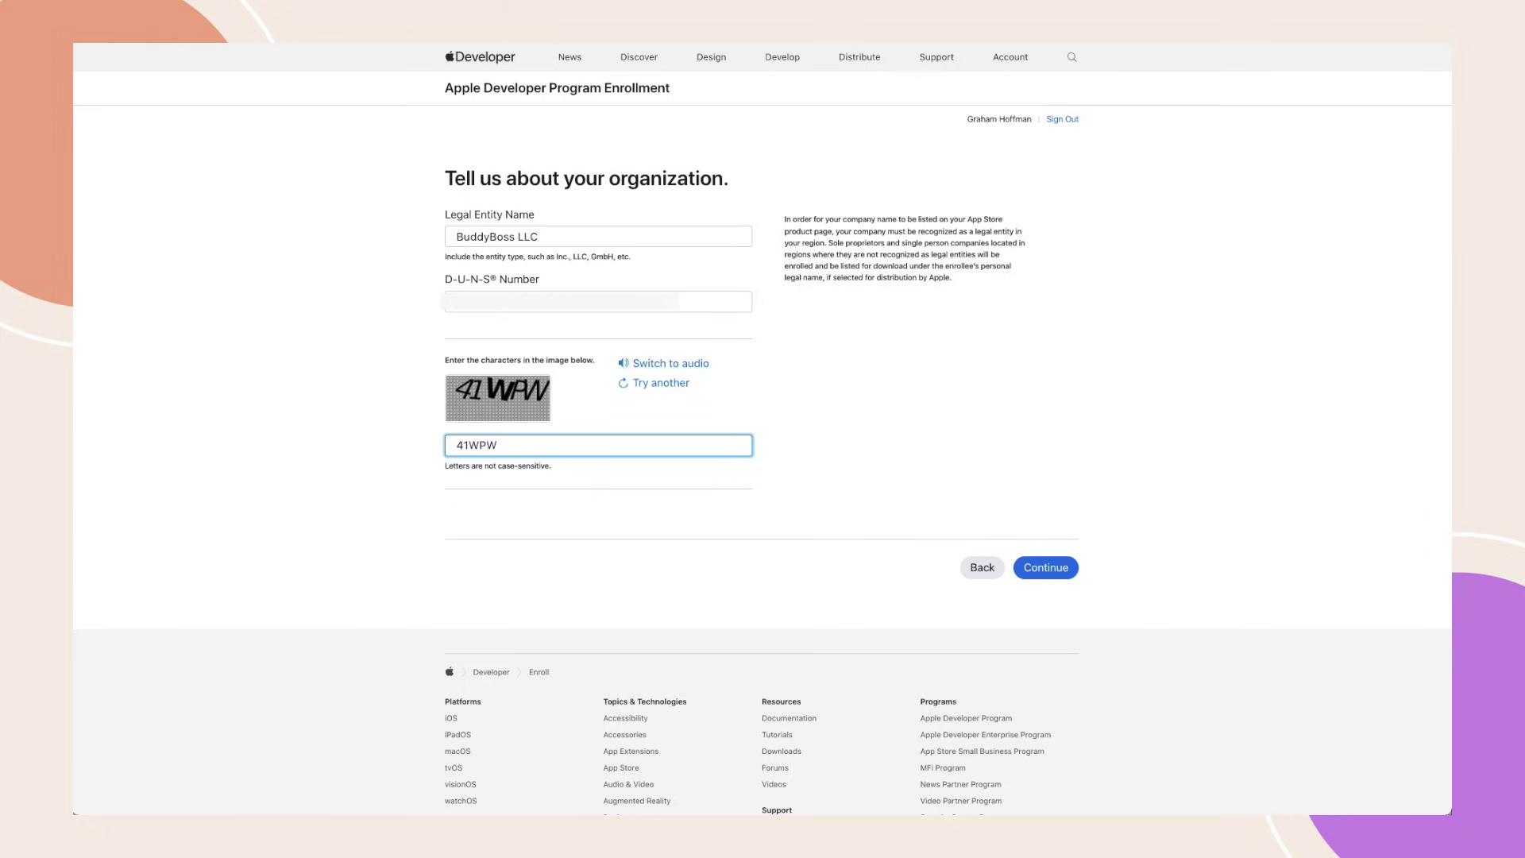
pyautogui.click(1050, 569)
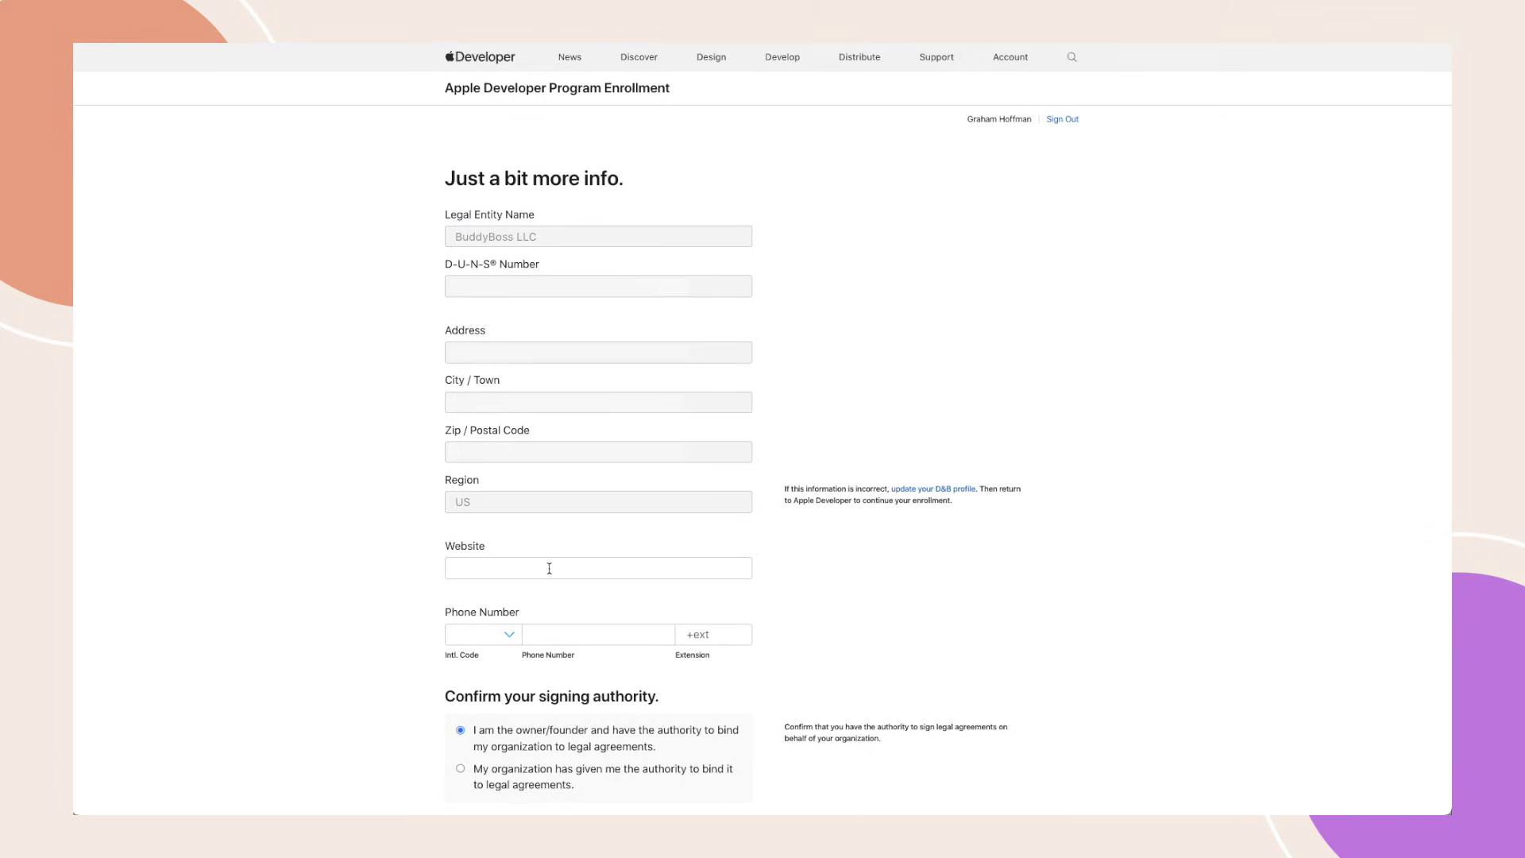
# Fill in the organization's website and the work-email verification code, then continue.
pyautogui.click(521, 571)
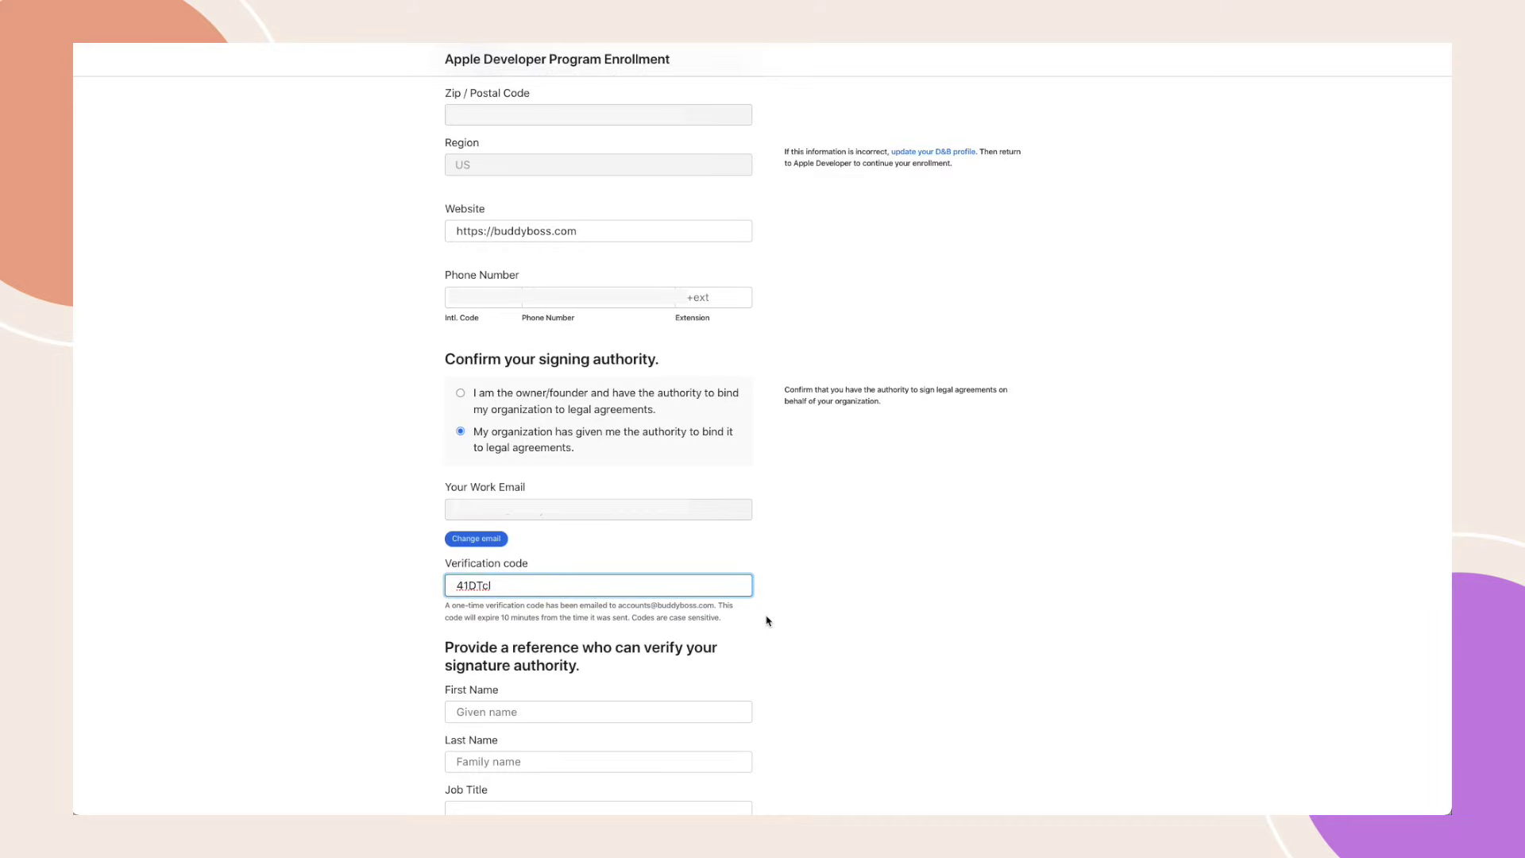
pyautogui.click(765, 620)
pyautogui.scroll(-3, 763, 621)
pyautogui.scroll(-2, 760, 622)
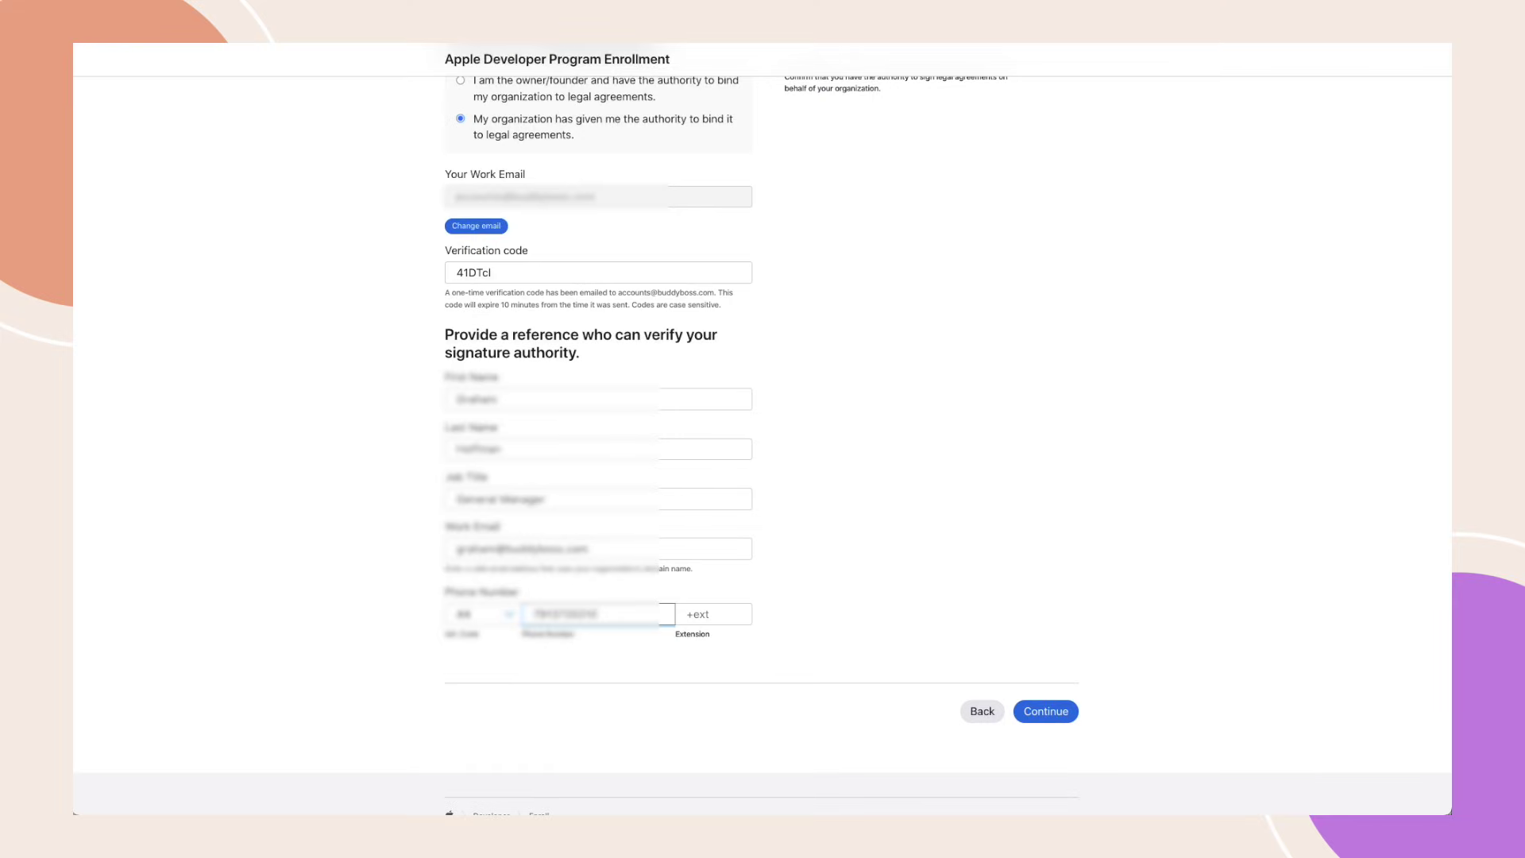
pyautogui.click(1059, 717)
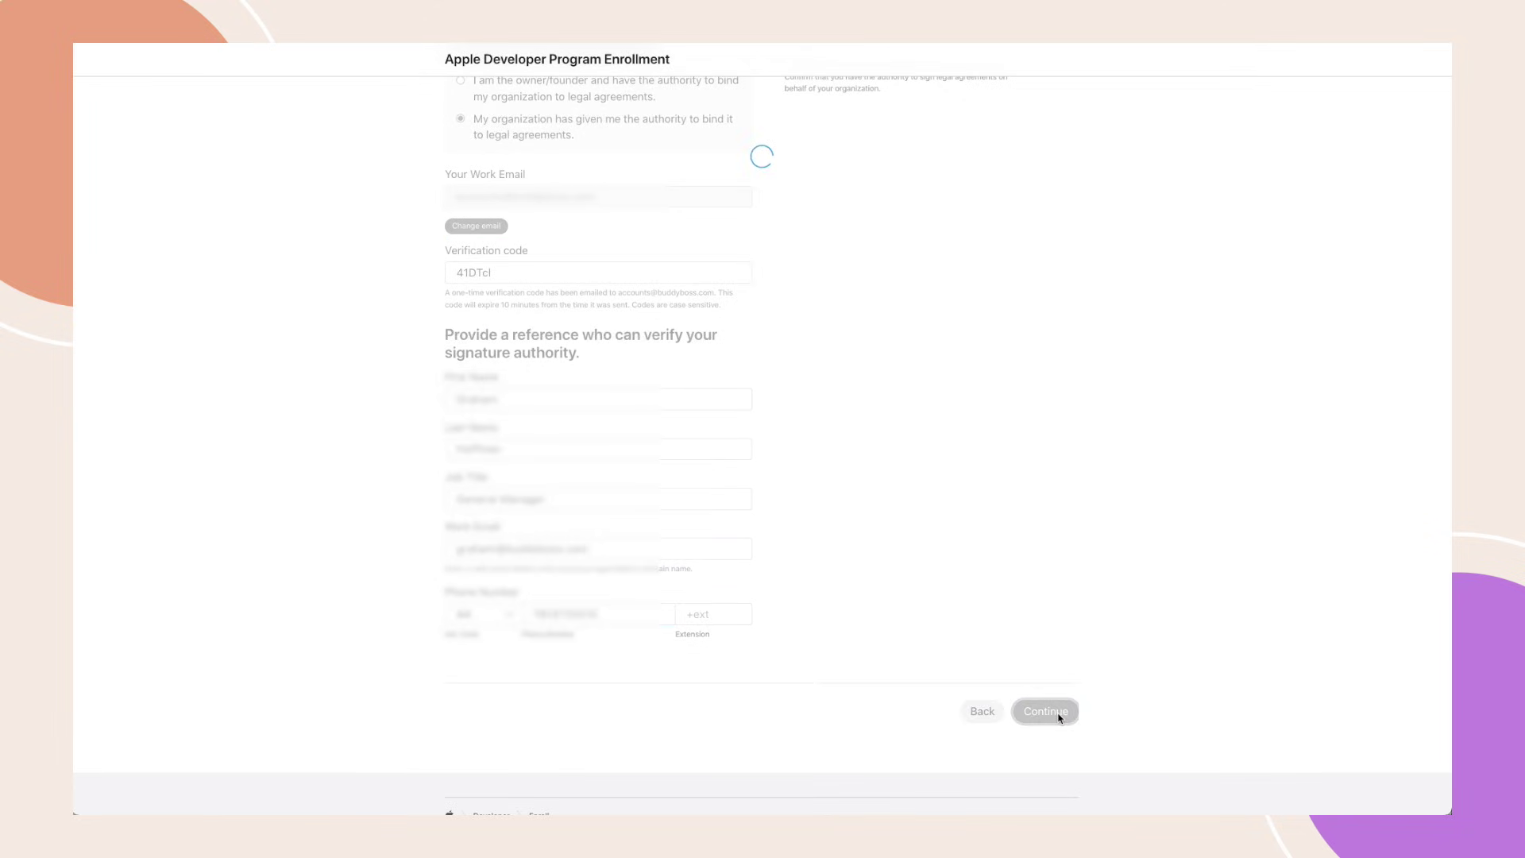
# Review the enrollment summary and submit the enrollment.
pyautogui.scroll(-2, 1059, 717)
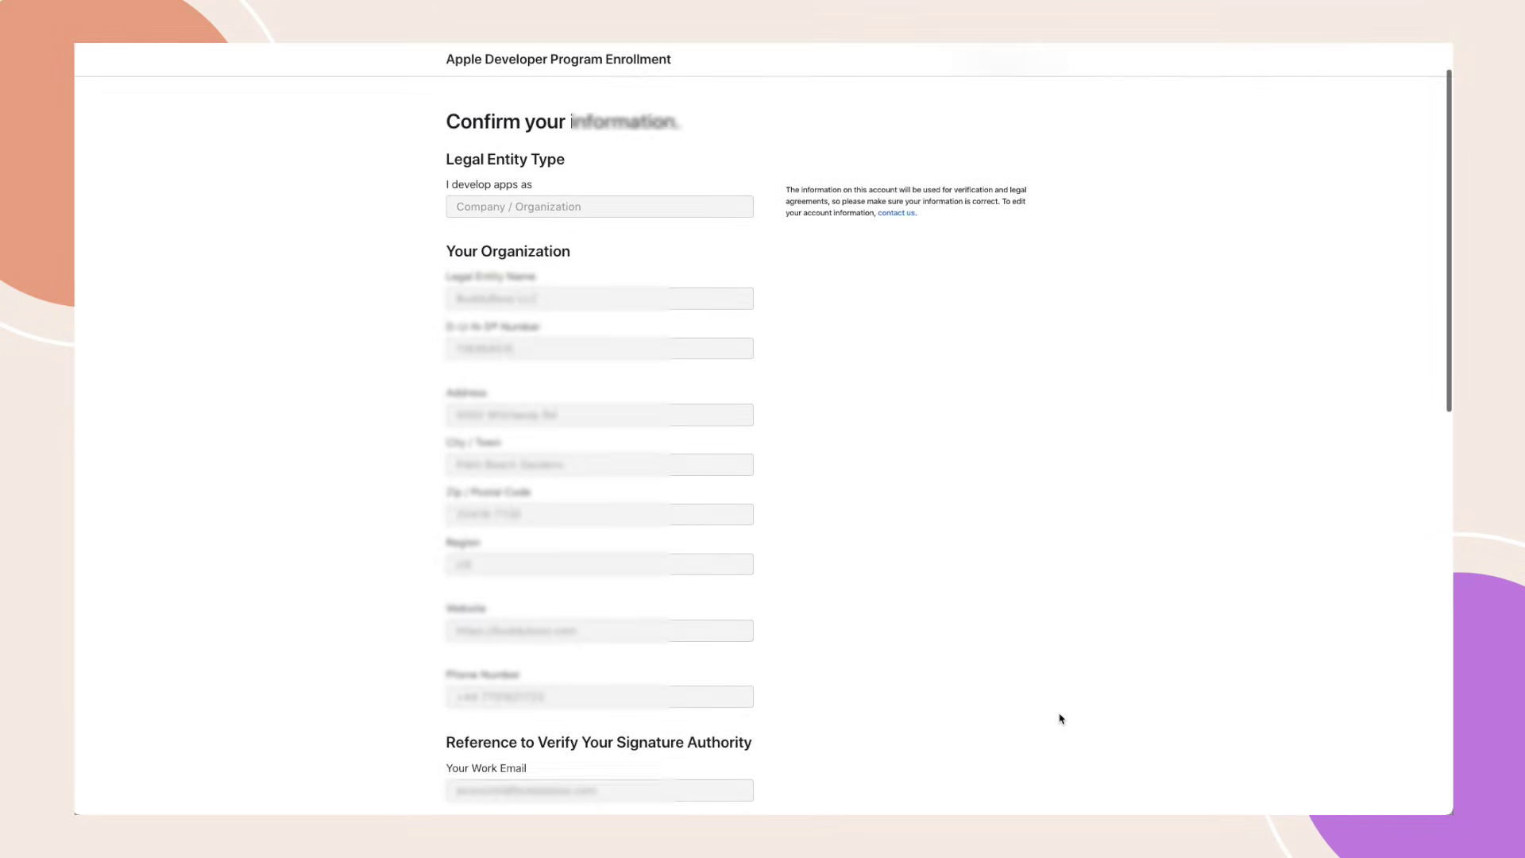
pyautogui.scroll(-5, 1060, 719)
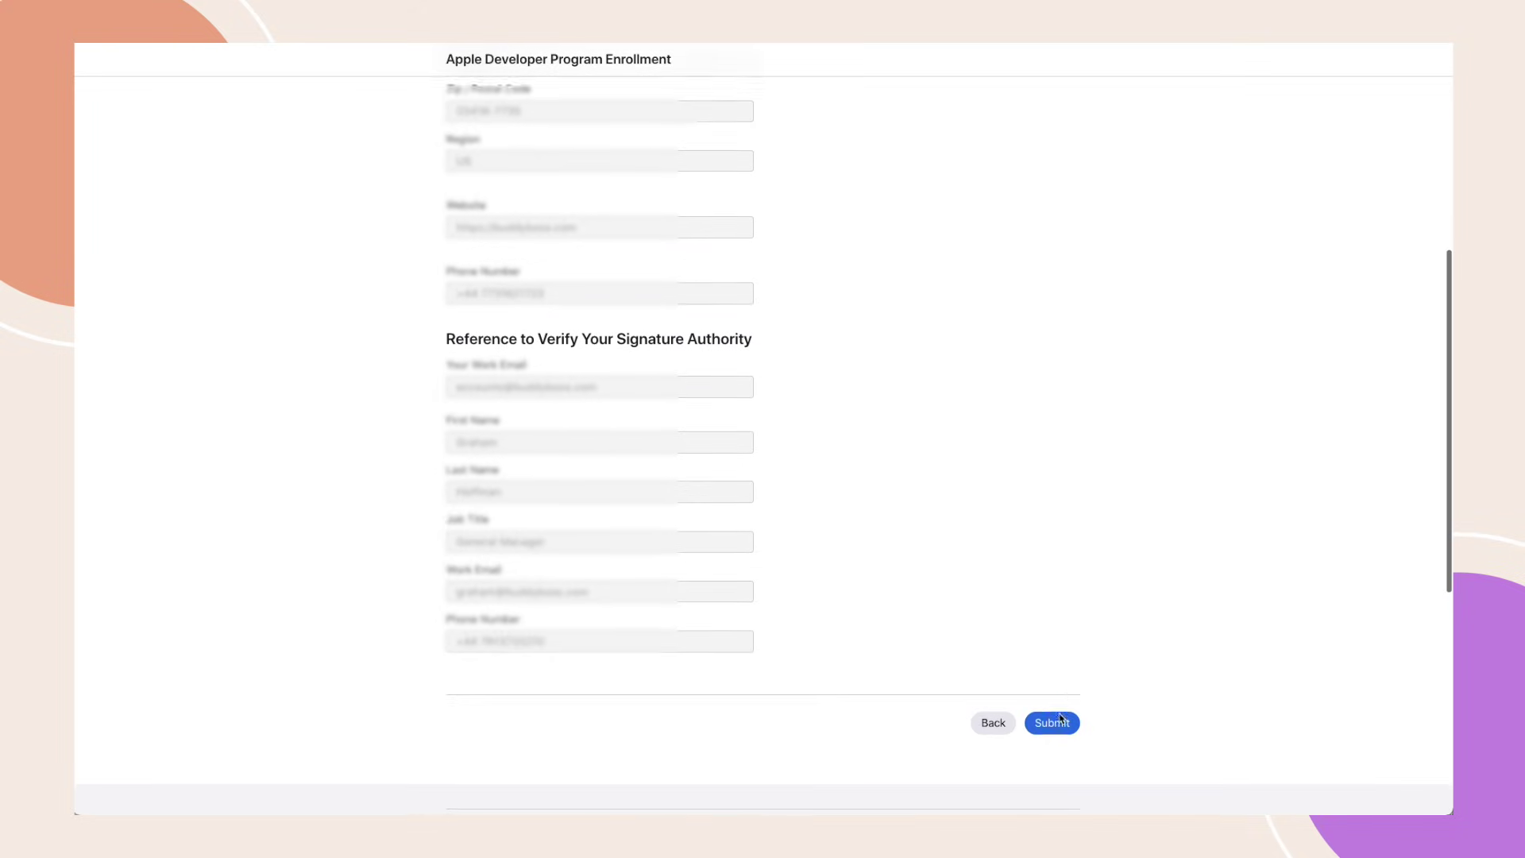
pyautogui.click(1060, 719)
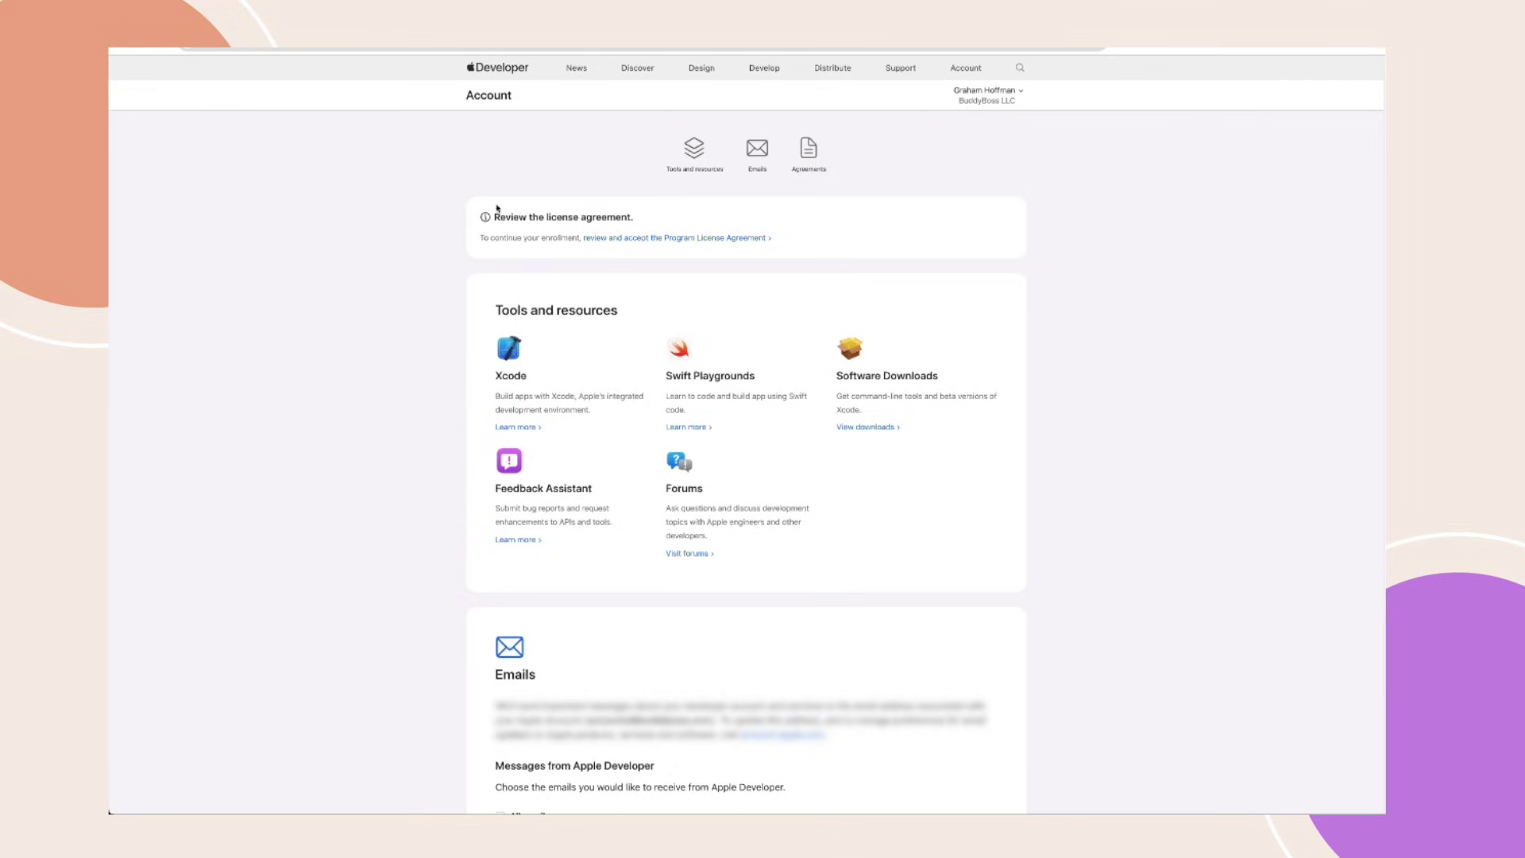
# Read the Program License Agreement to the end, agree to it, and continue.
pyautogui.click(663, 237)
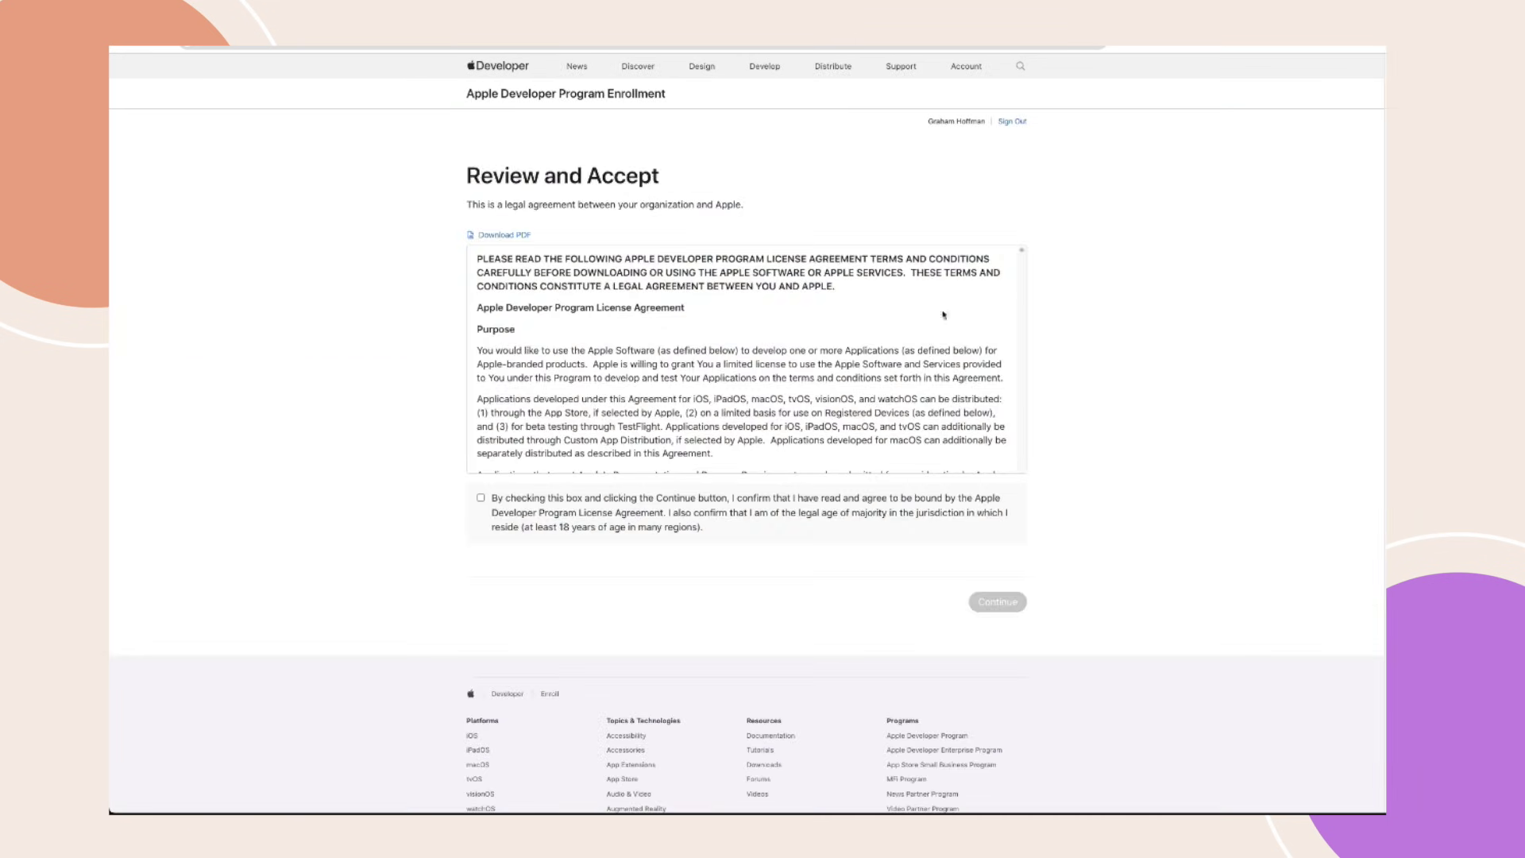
pyautogui.moveTo(1022, 252); pyautogui.dragTo(1005, 476)
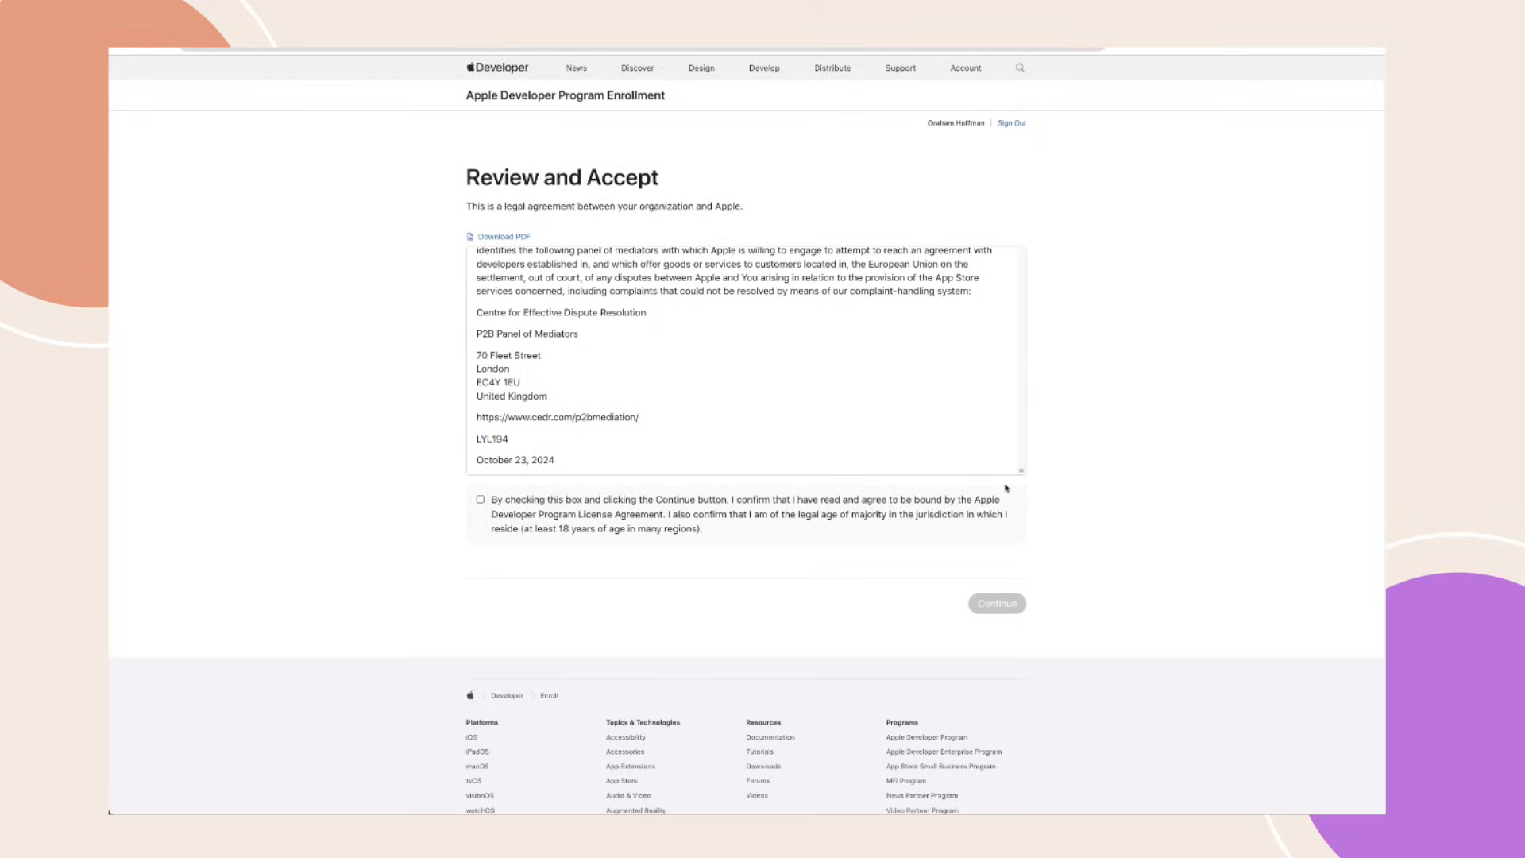
pyautogui.click(480, 499)
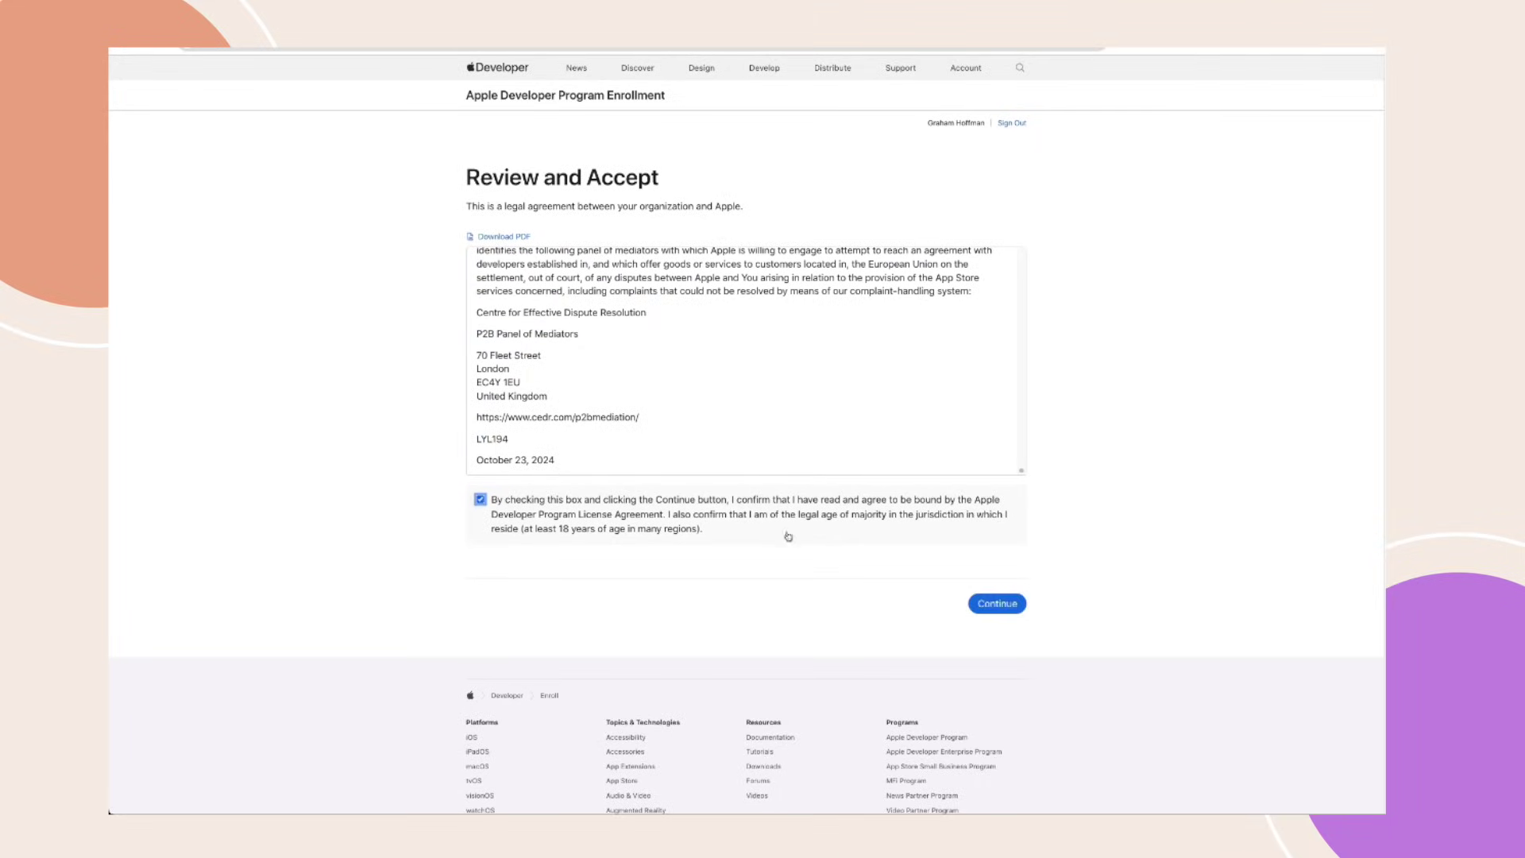
pyautogui.click(993, 610)
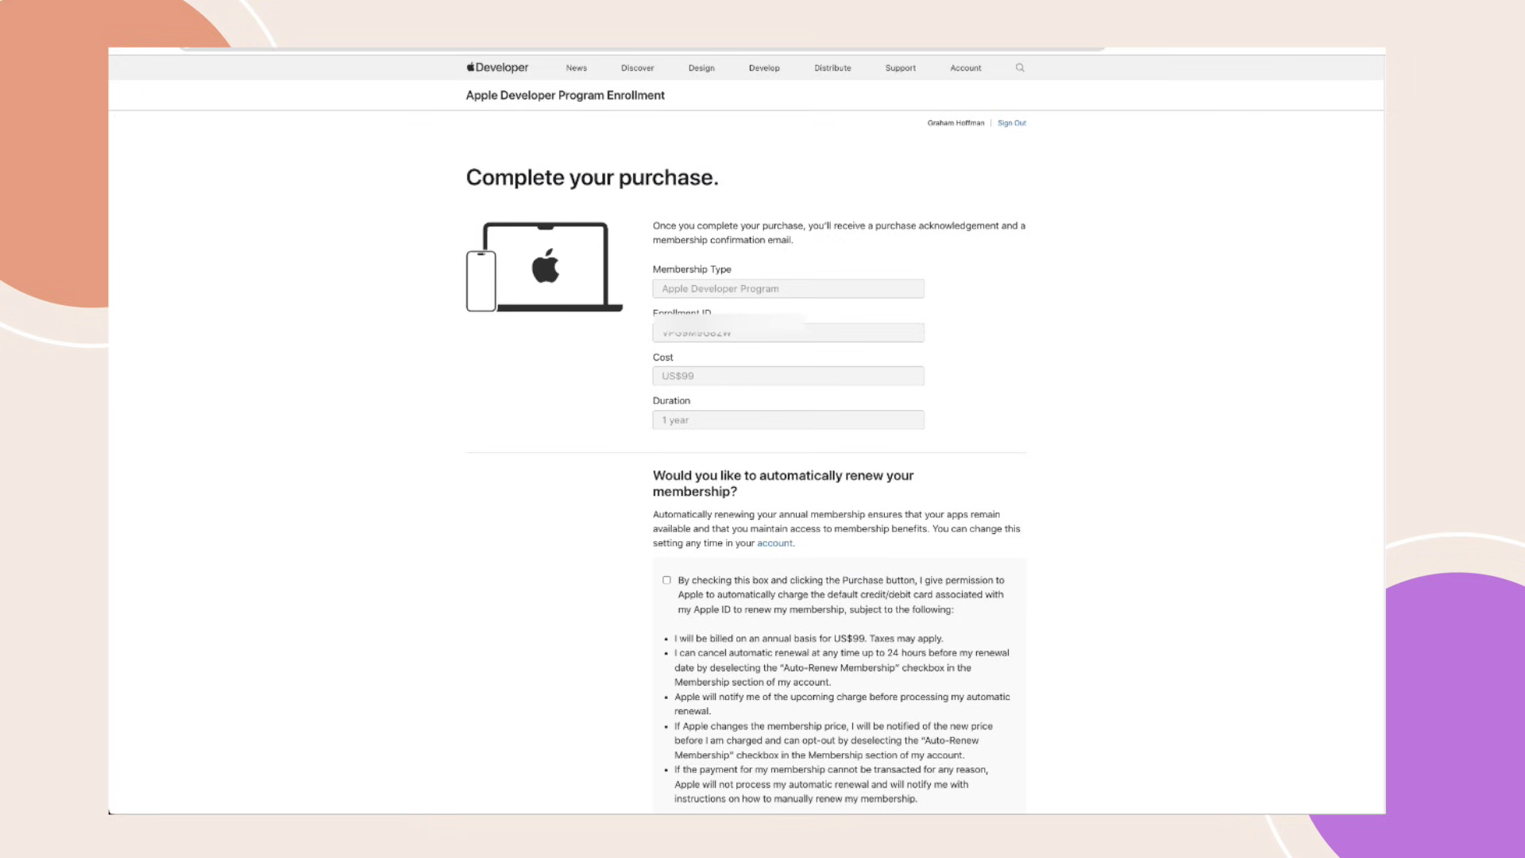
# Tick the automatic renewal checkbox for the US$99 one-year membership.
pyautogui.scroll(-3, 746, 429)
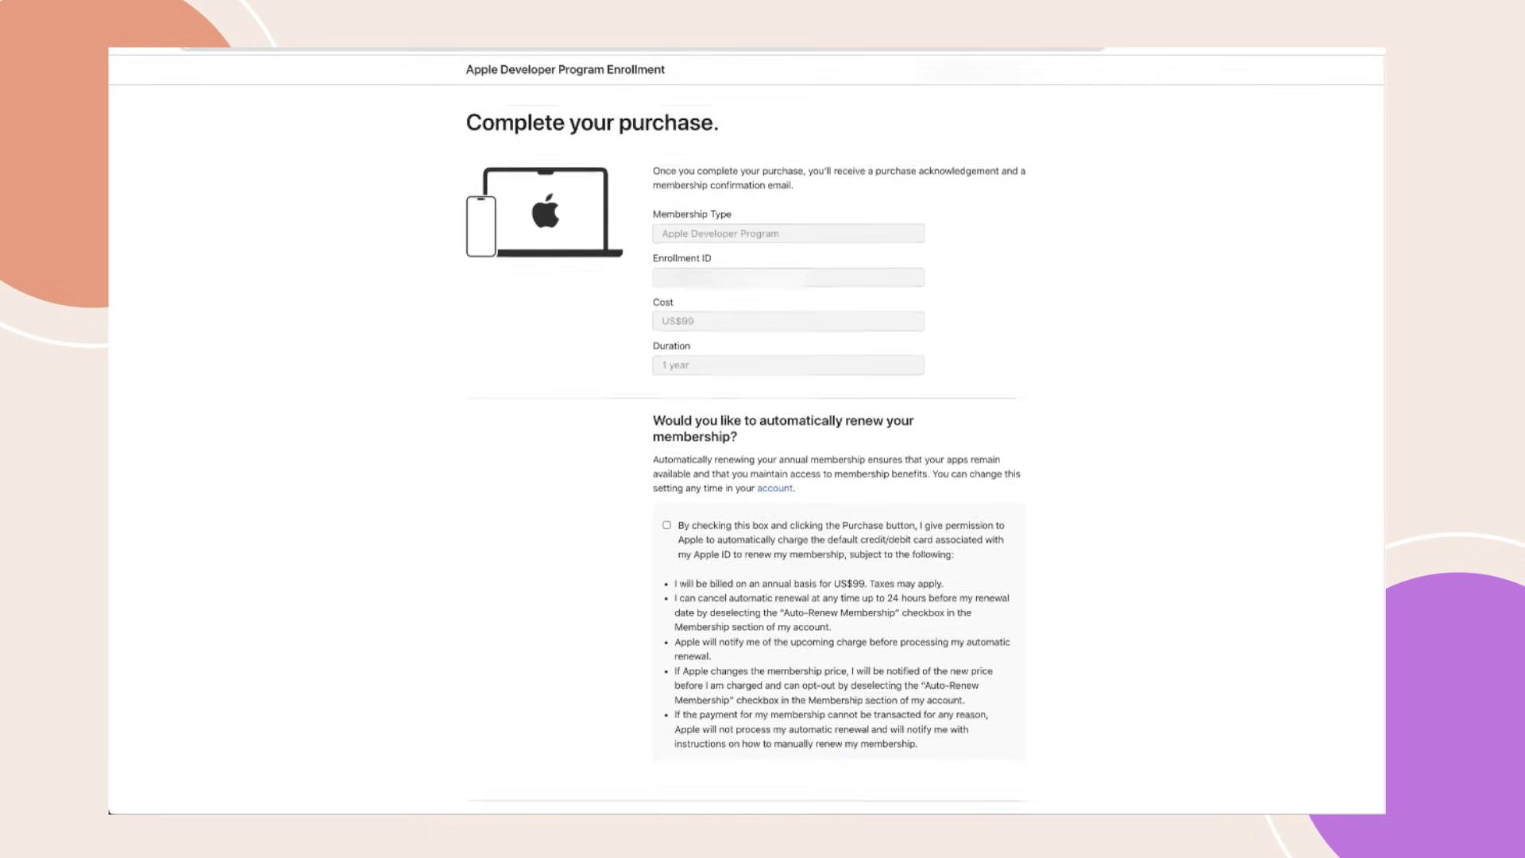
pyautogui.scroll(-5, 1379, 408)
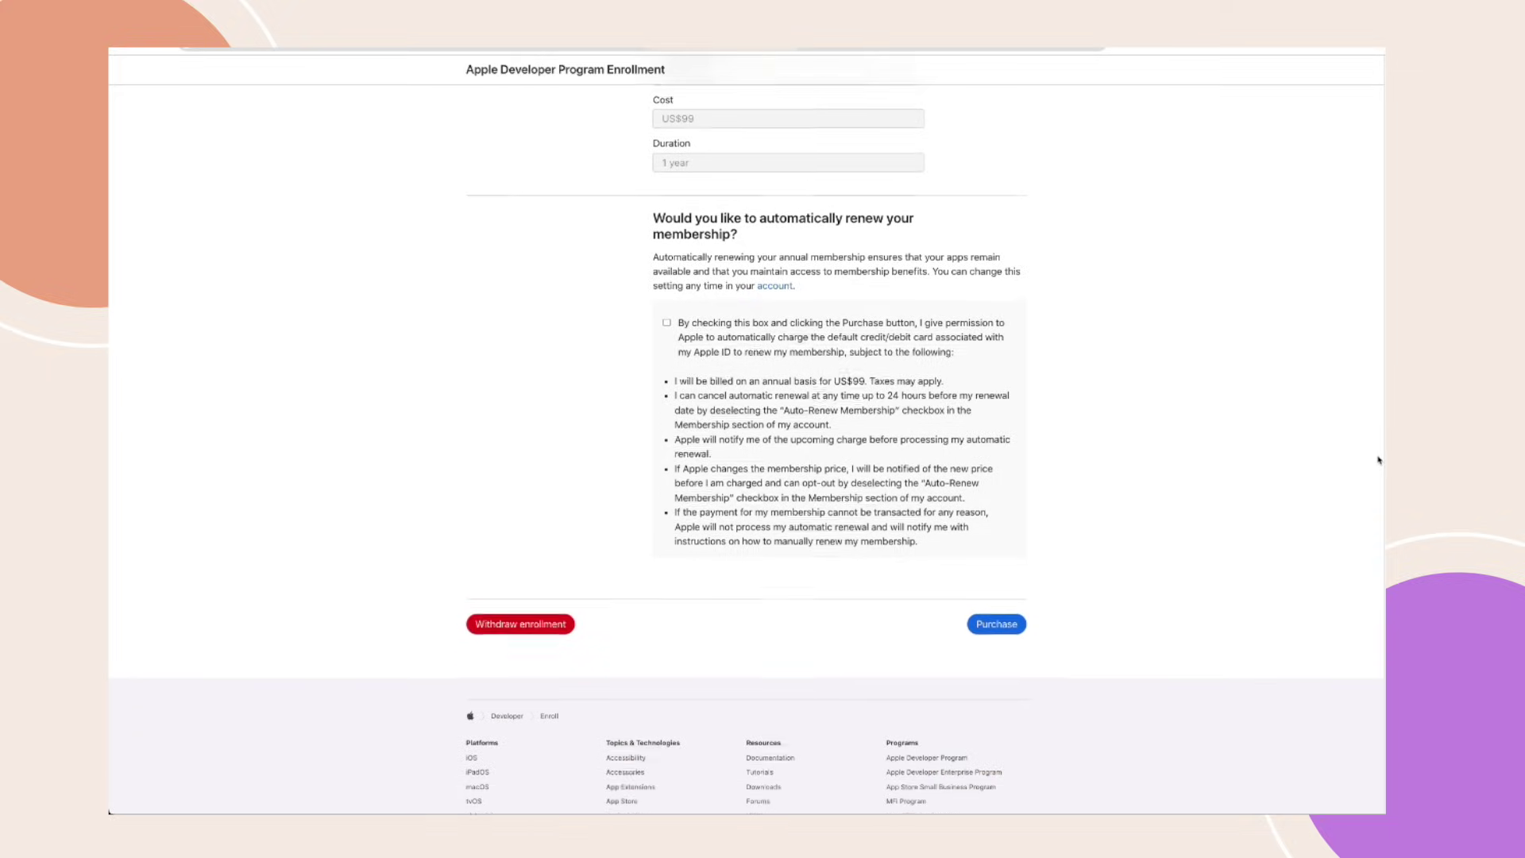
pyautogui.click(668, 312)
# Purchase the membership, signing in and paying by credit or debit card, placing the $99.00 order.
pyautogui.click(1011, 614)
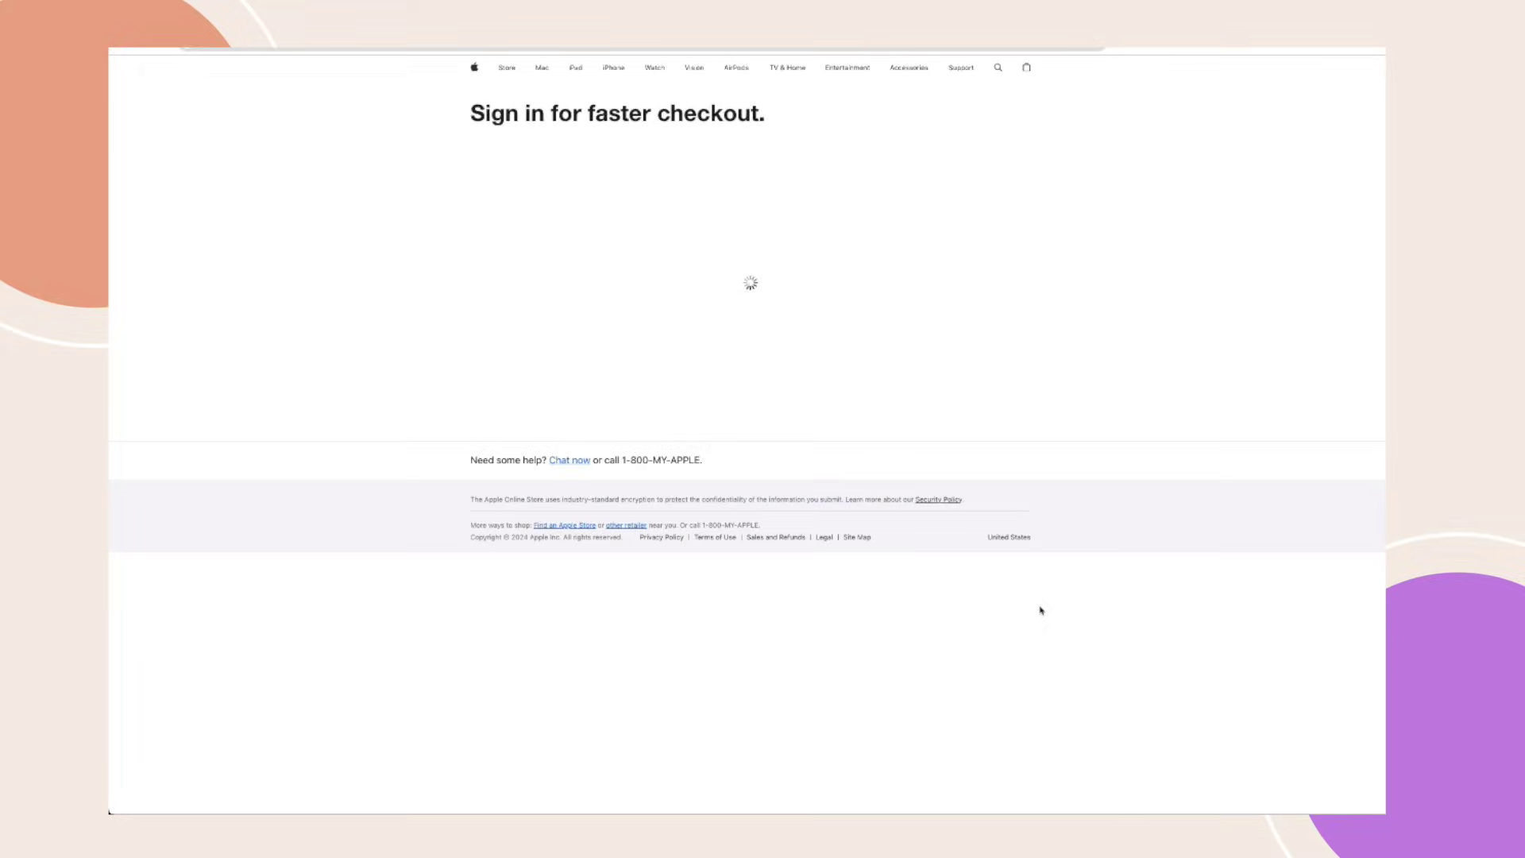
pyautogui.click(873, 264)
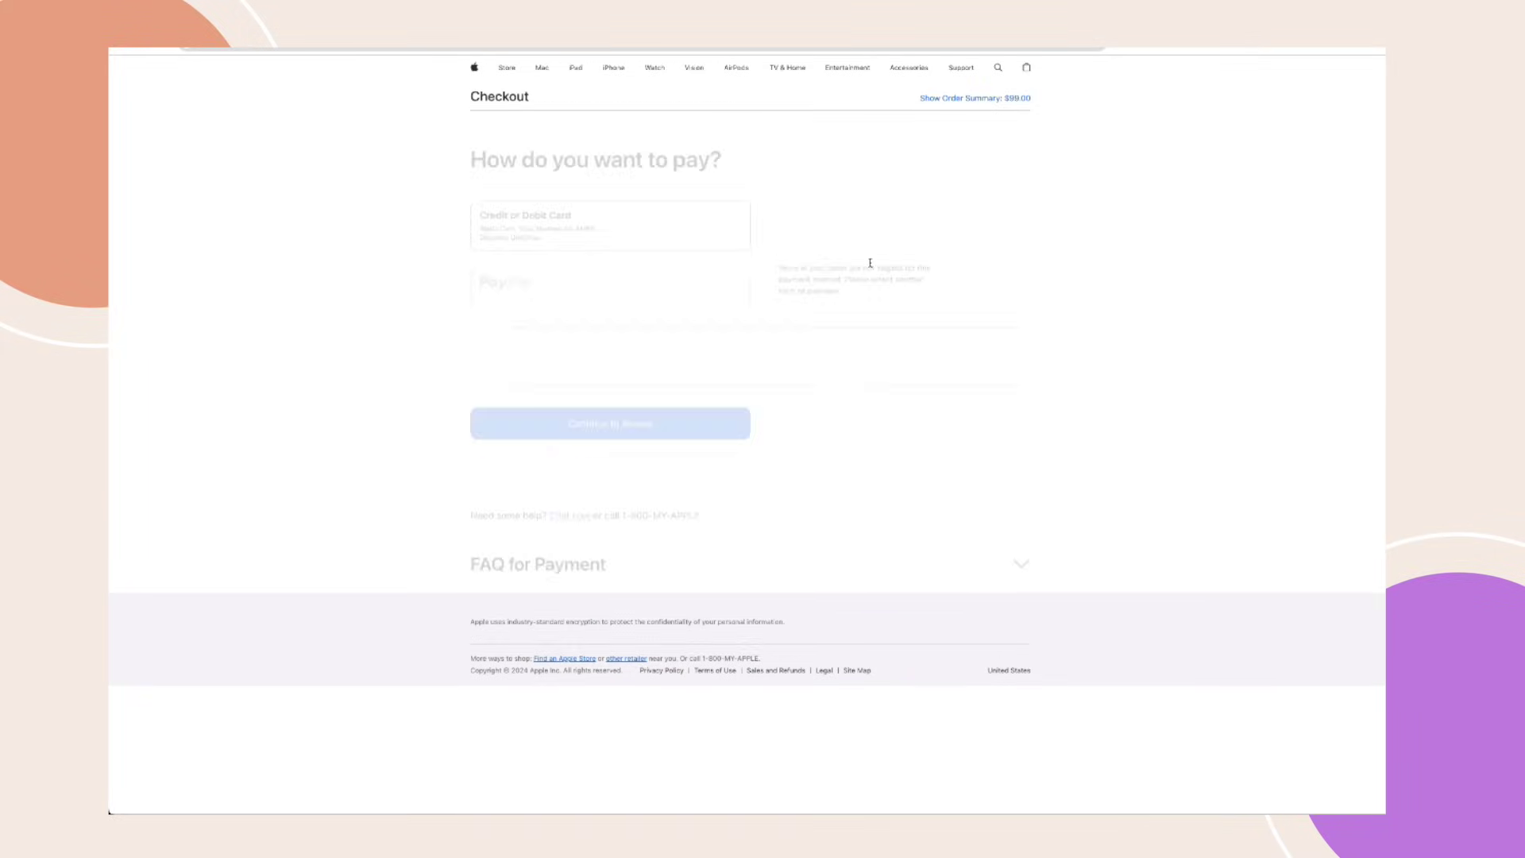
pyautogui.click(572, 202)
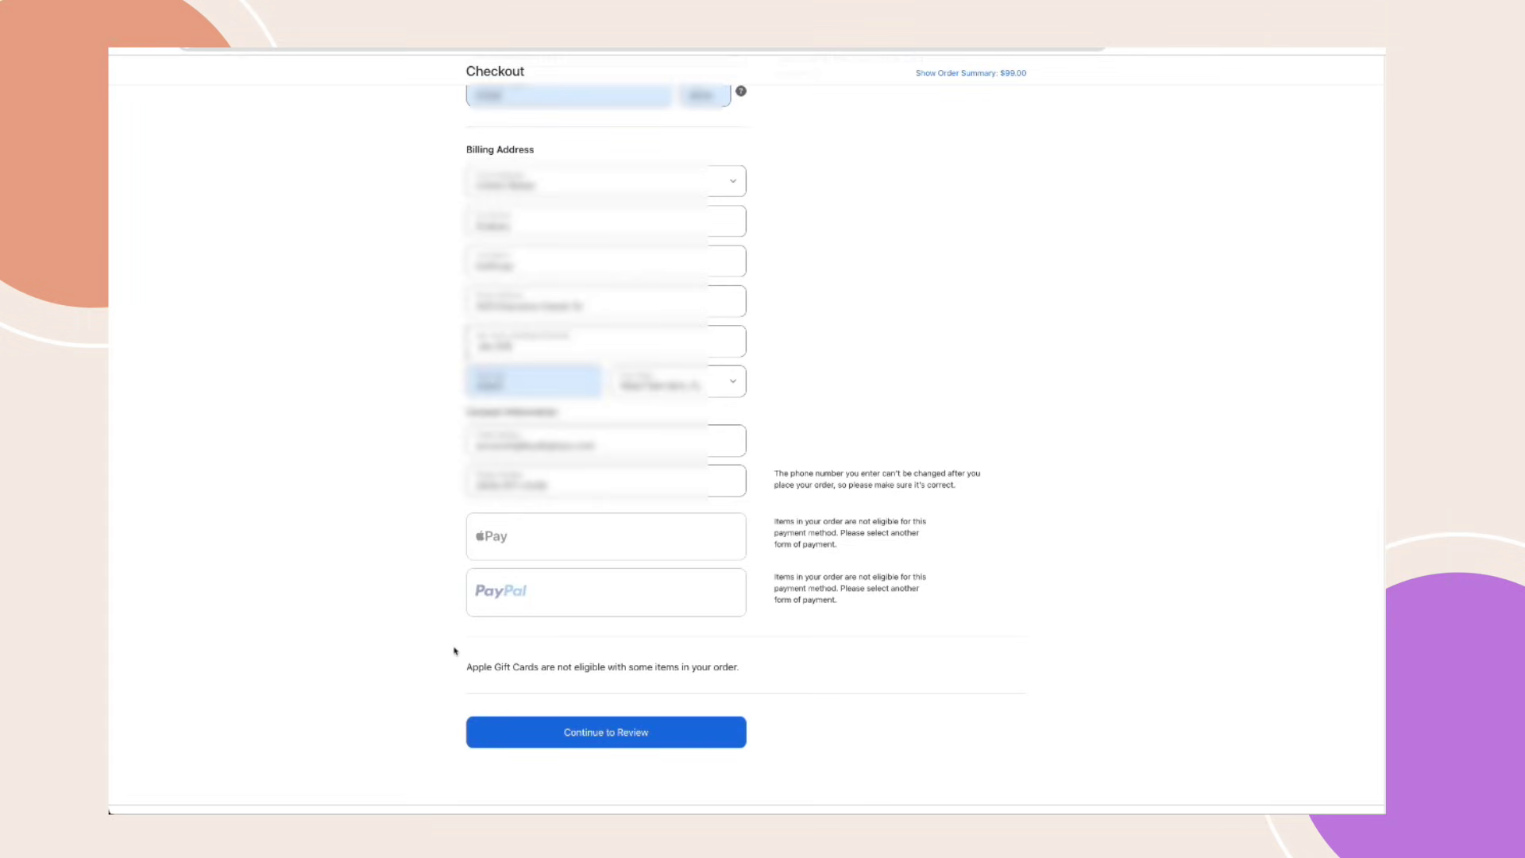
pyautogui.click(607, 735)
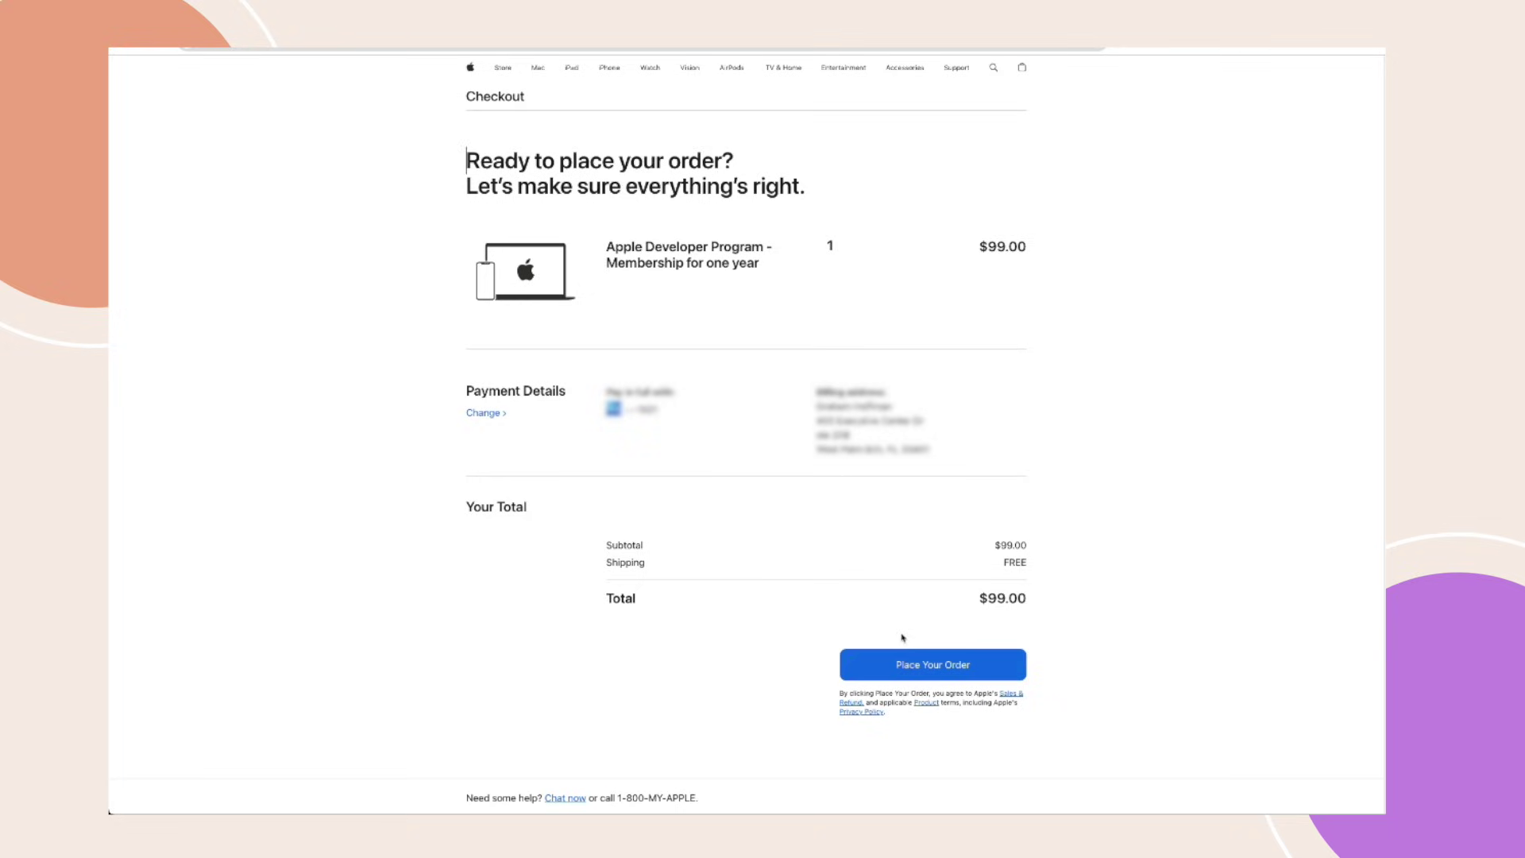
pyautogui.click(921, 672)
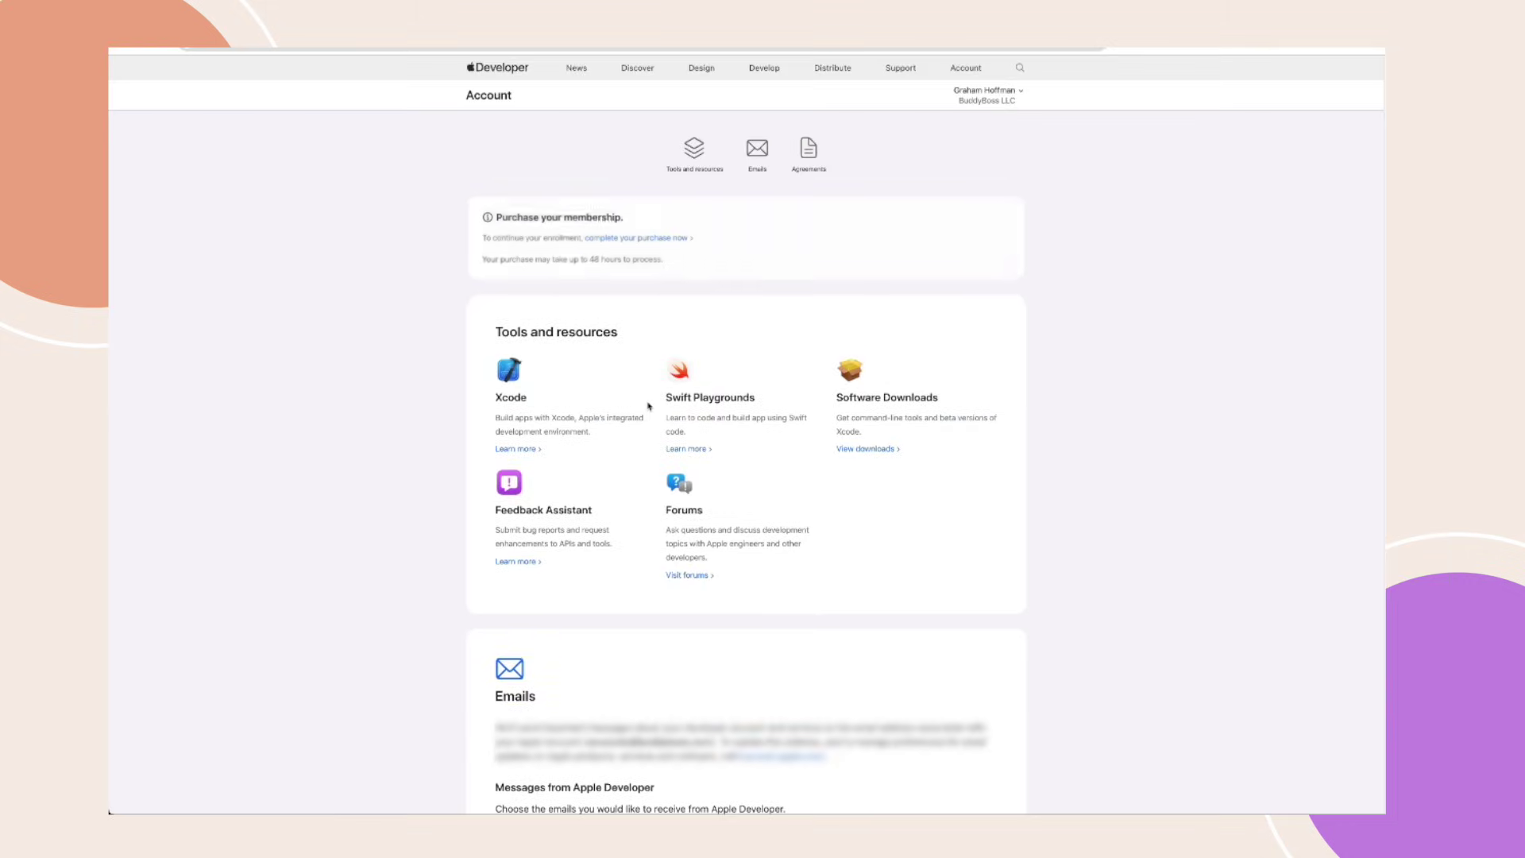
# Highlight the Purchase your membership notice on the Account page, then clear the highlight.
pyautogui.moveTo(689, 267); pyautogui.dragTo(479, 216)
pyautogui.click(481, 219)
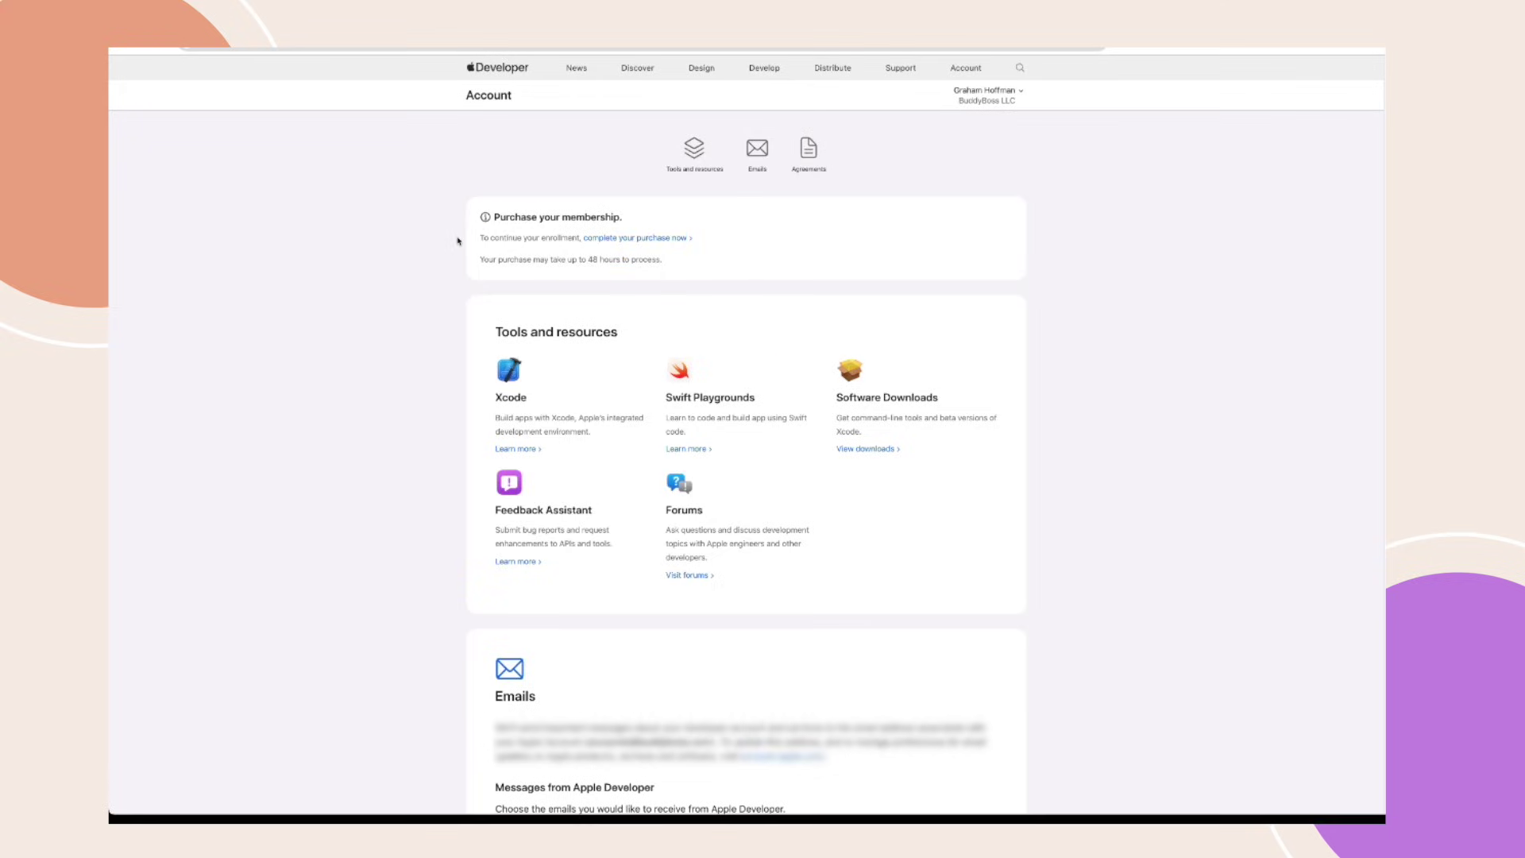